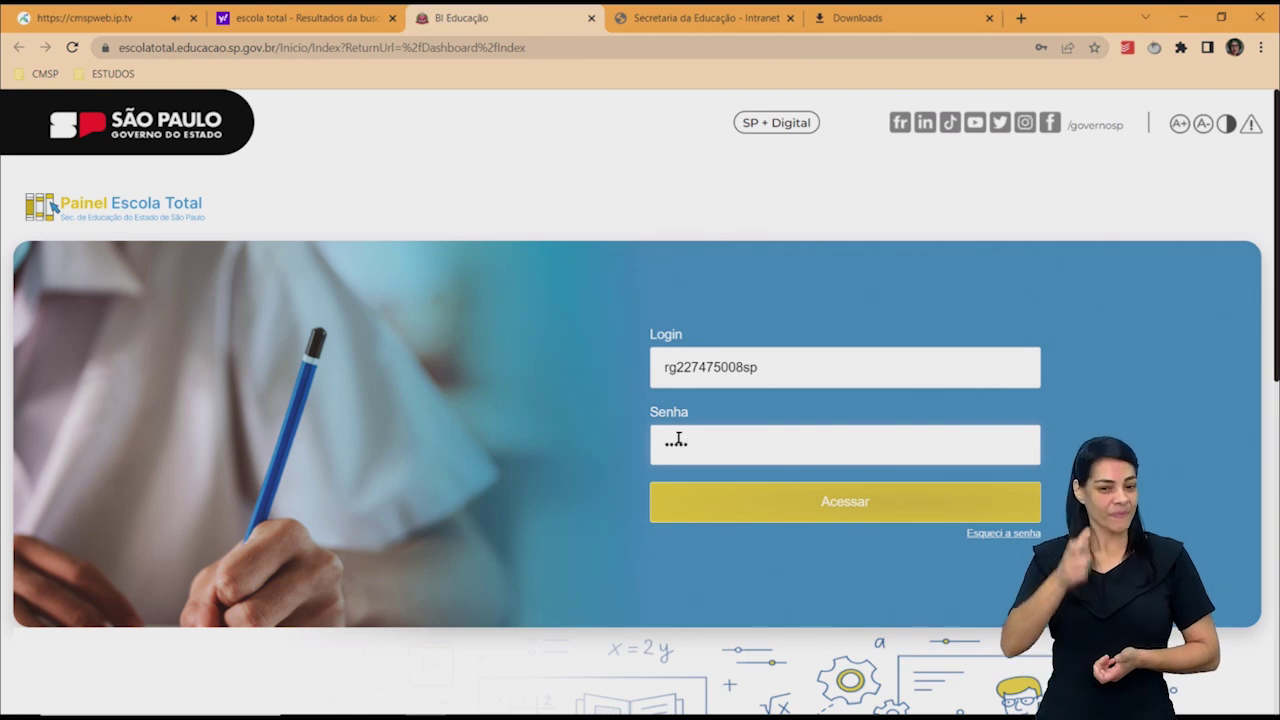
Dismiss the Atenção login warning, clear the wrong password and sign in again with the corrected one.
text(••••)
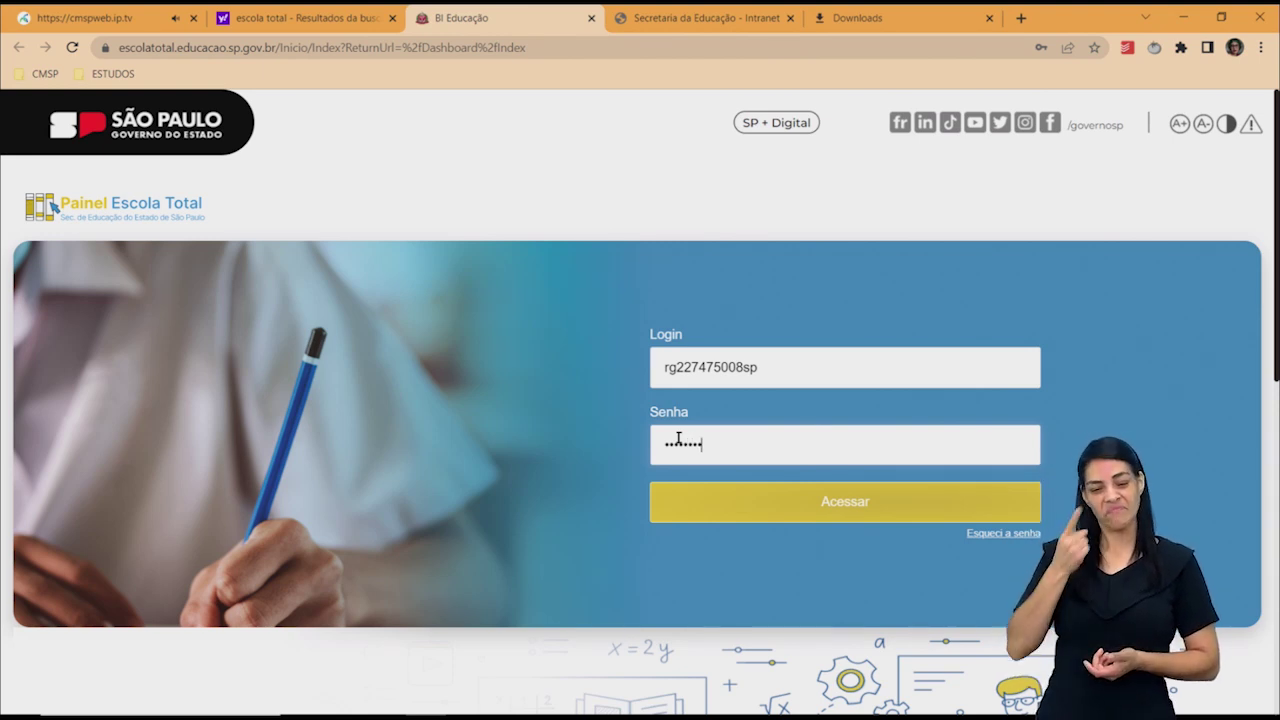
text(•)
click(750, 500)
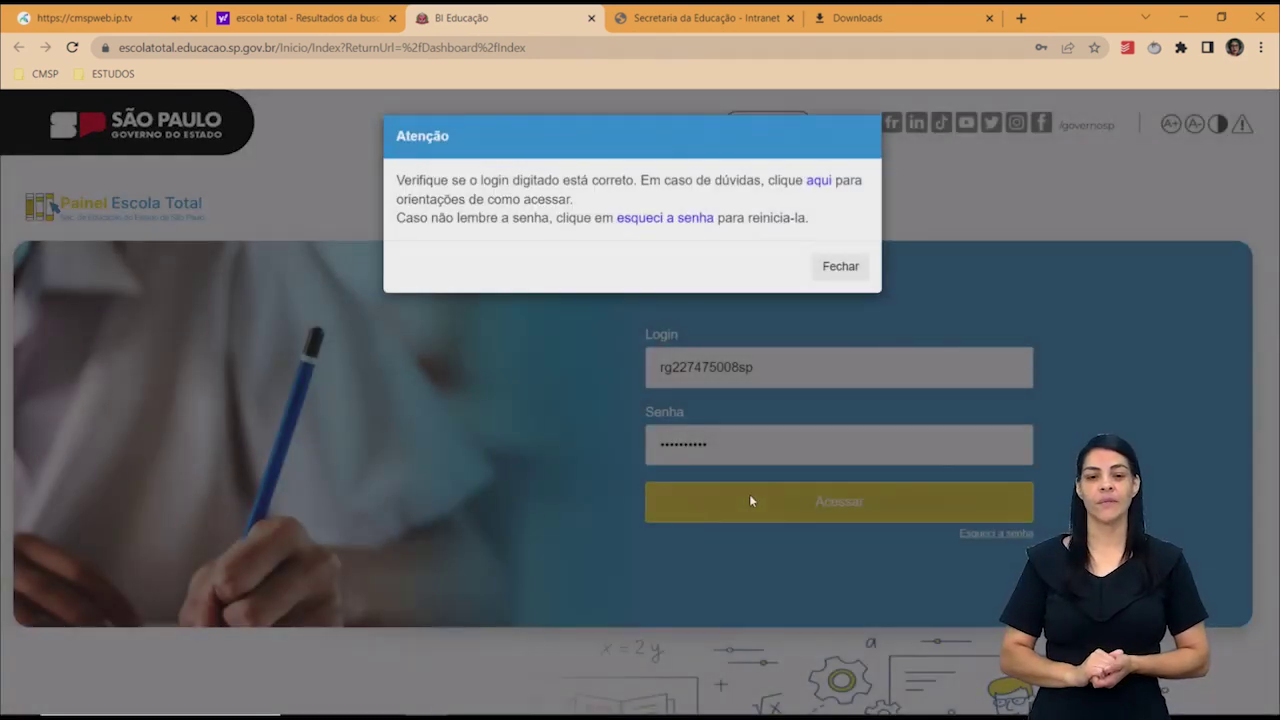
click(841, 277)
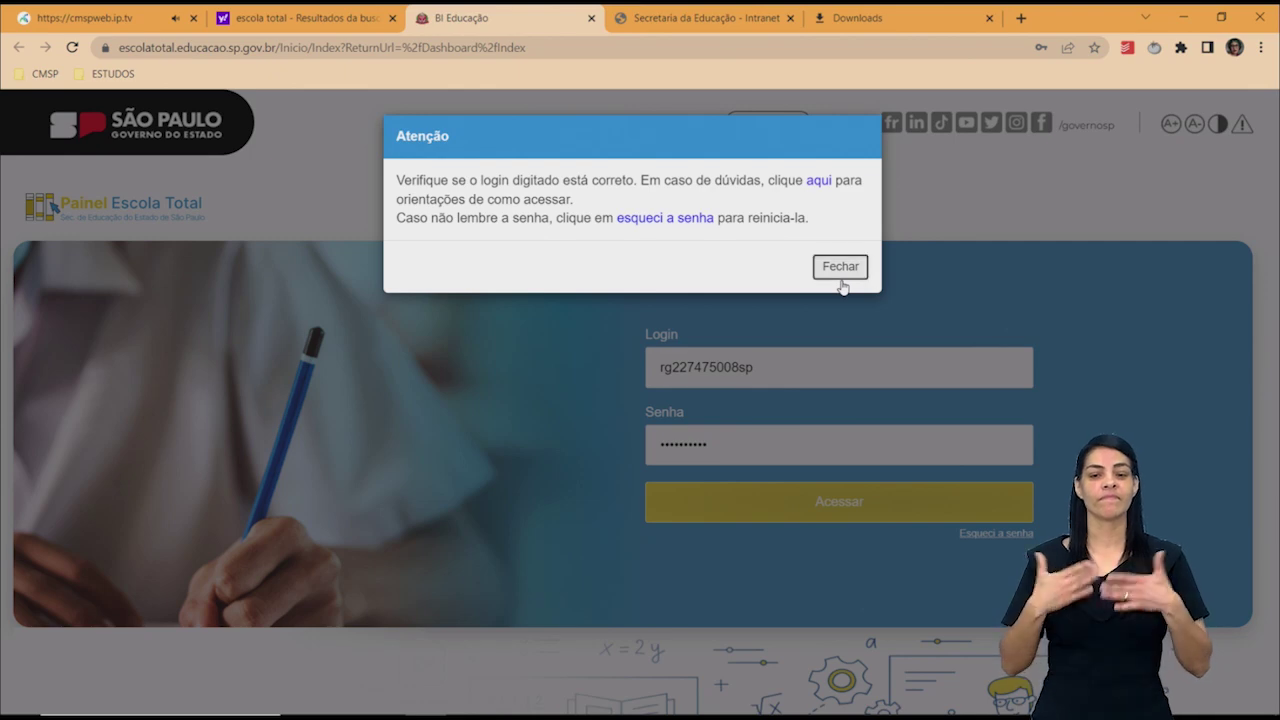
click(754, 430)
key(BackSpace)
key(BackSpace)
key(BackSpace)
key(BackSpace)
key(BackSpace)
key(BackSpace)
key(BackSpace)
key(BackSpace)
key(BackSpace)
key(BackSpace)
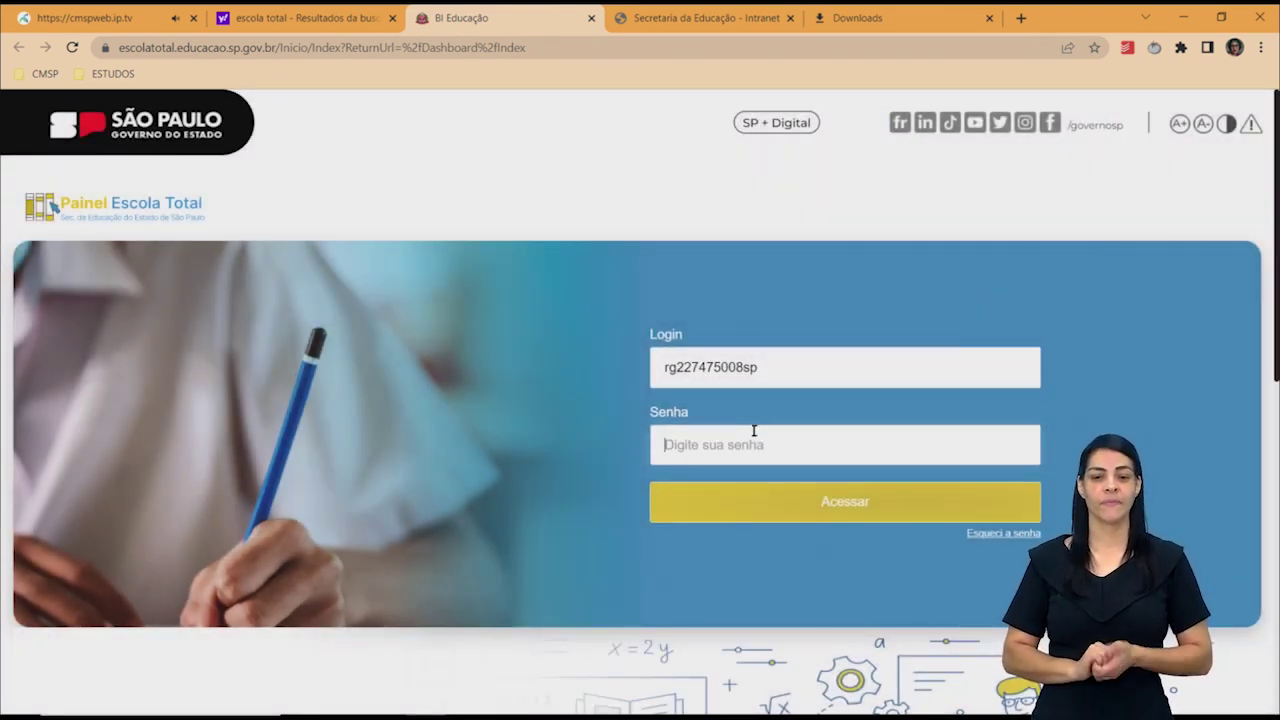
text(***********)
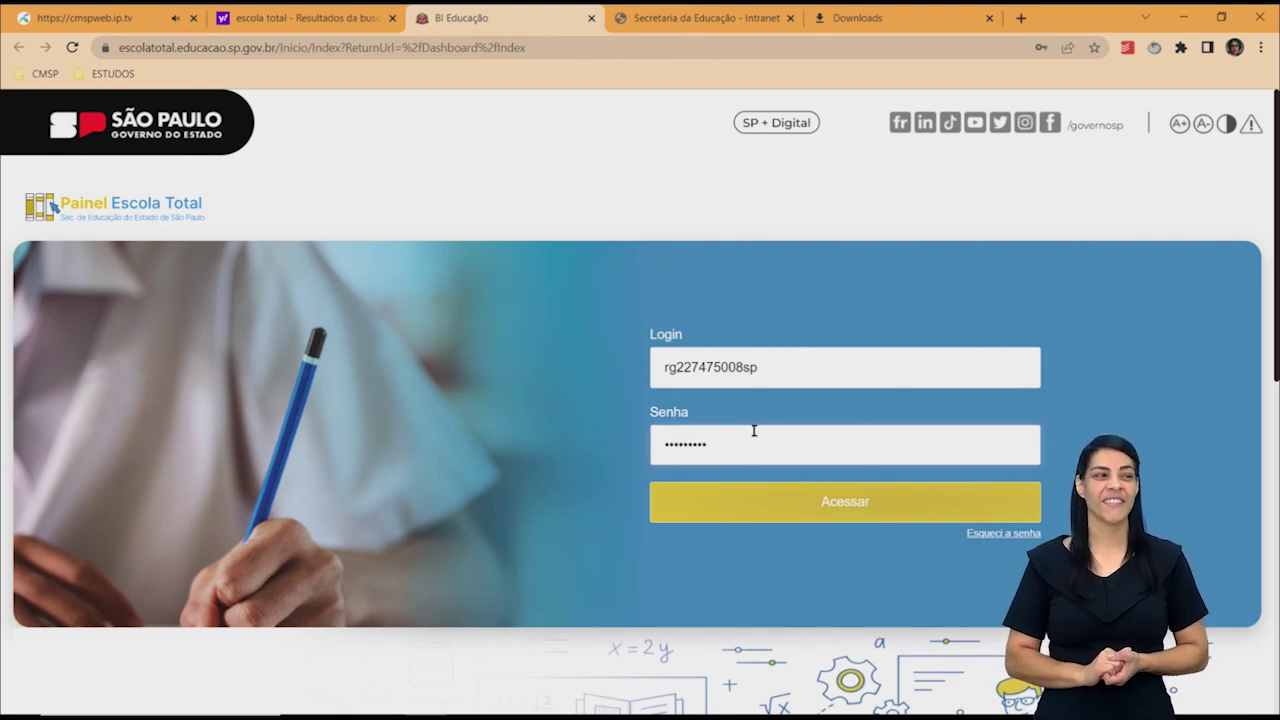
click(777, 510)
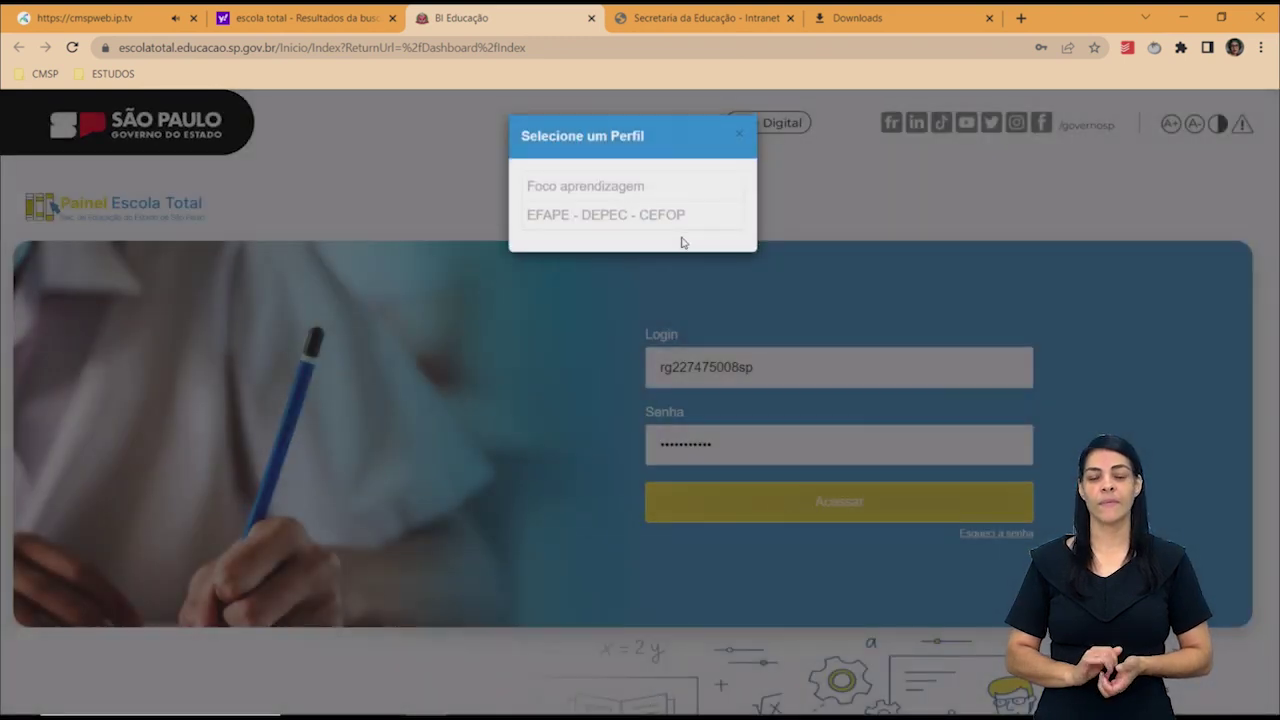
Choose the EFAPE - DEPEC - CEFOP profile, decline saving the password, and browse the BI Educação home.
click(686, 227)
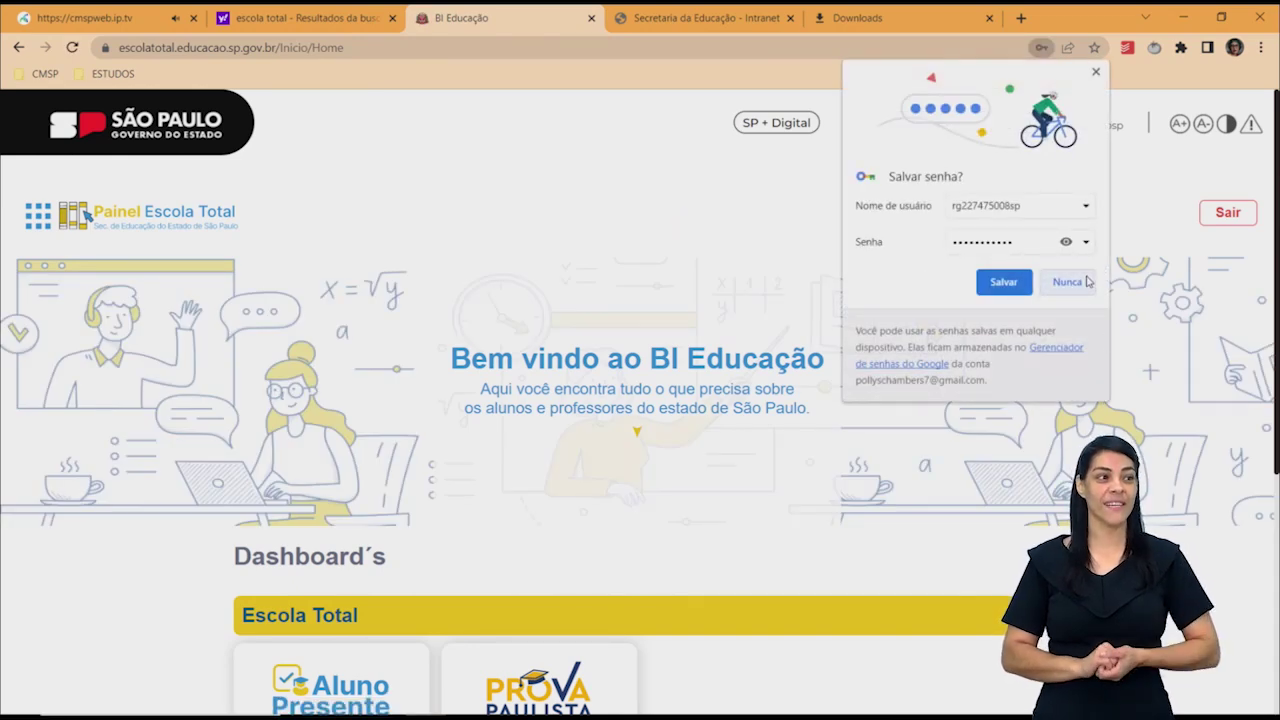
click(1087, 287)
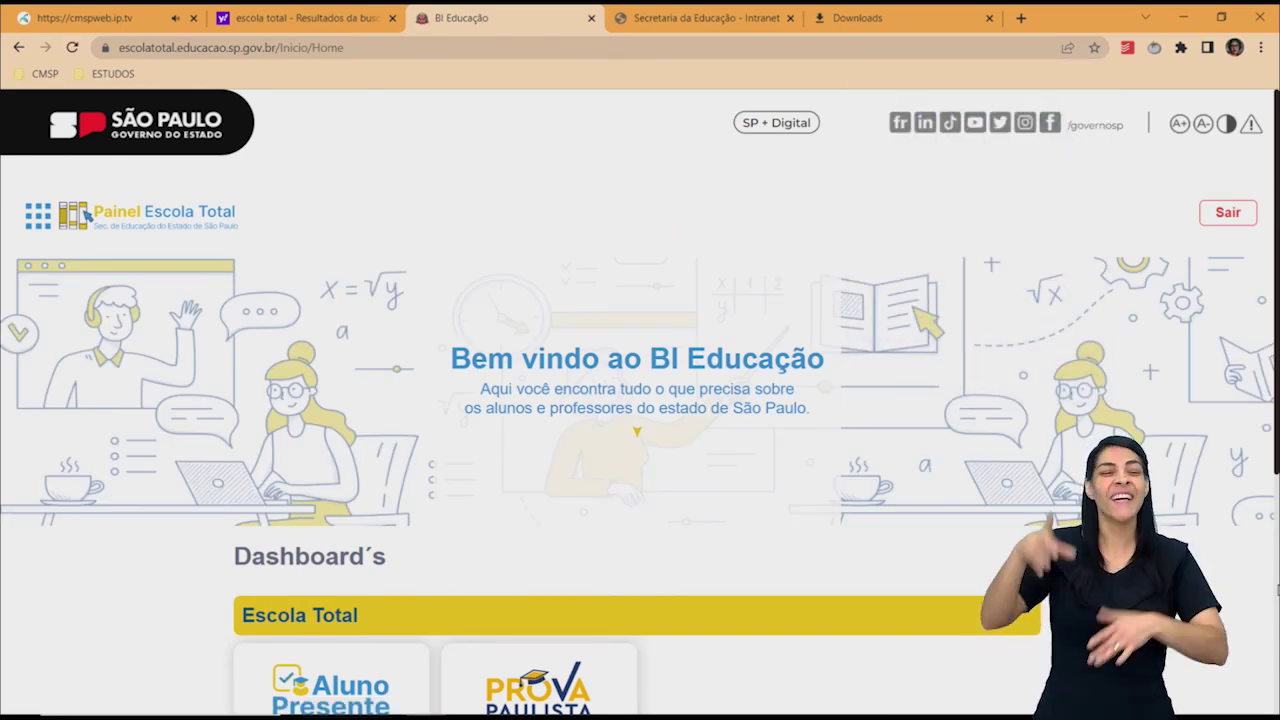
click(1277, 591)
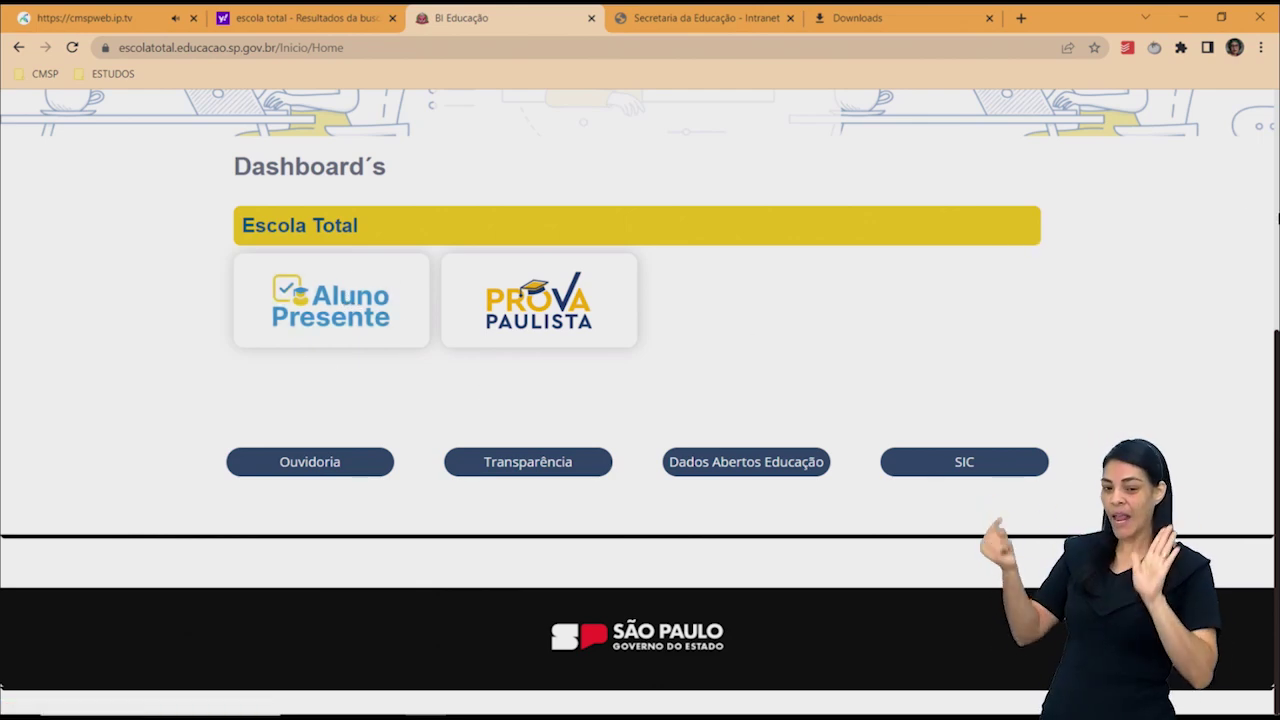
scroll(1278, 218, up, 4)
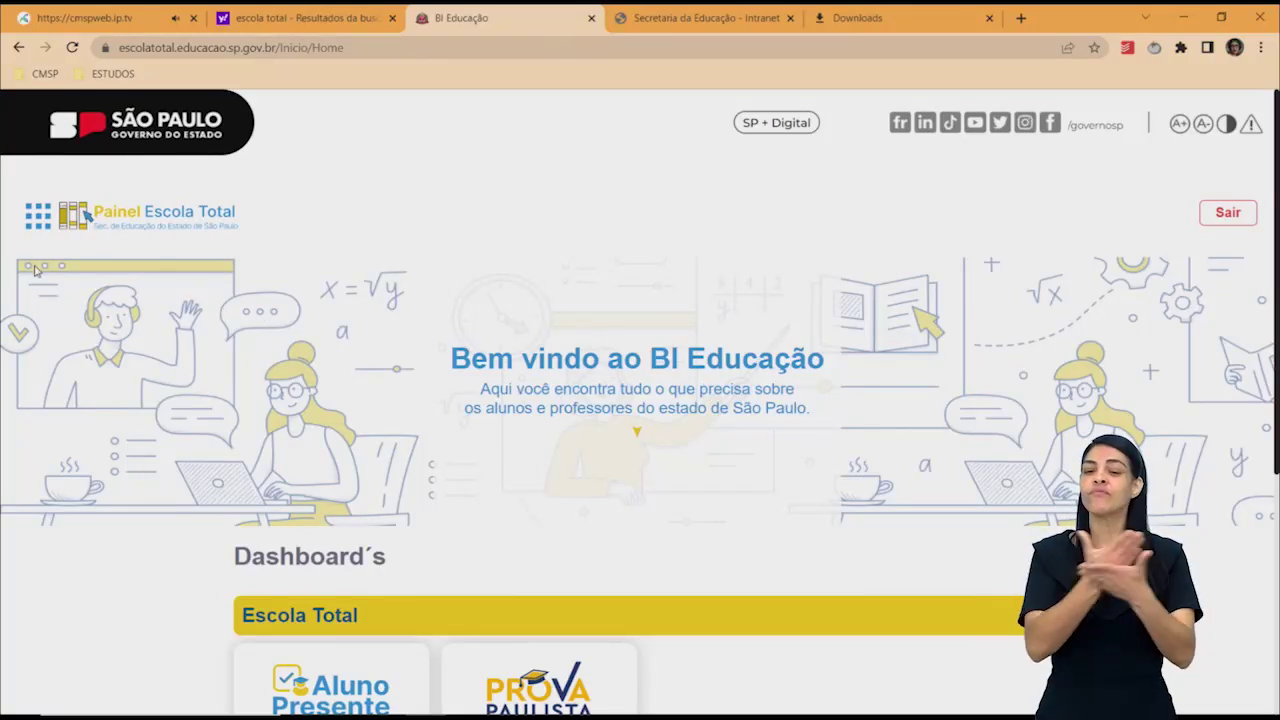
Open Aluno Presente from the Escola Total section of the navigation drawer.
click(37, 216)
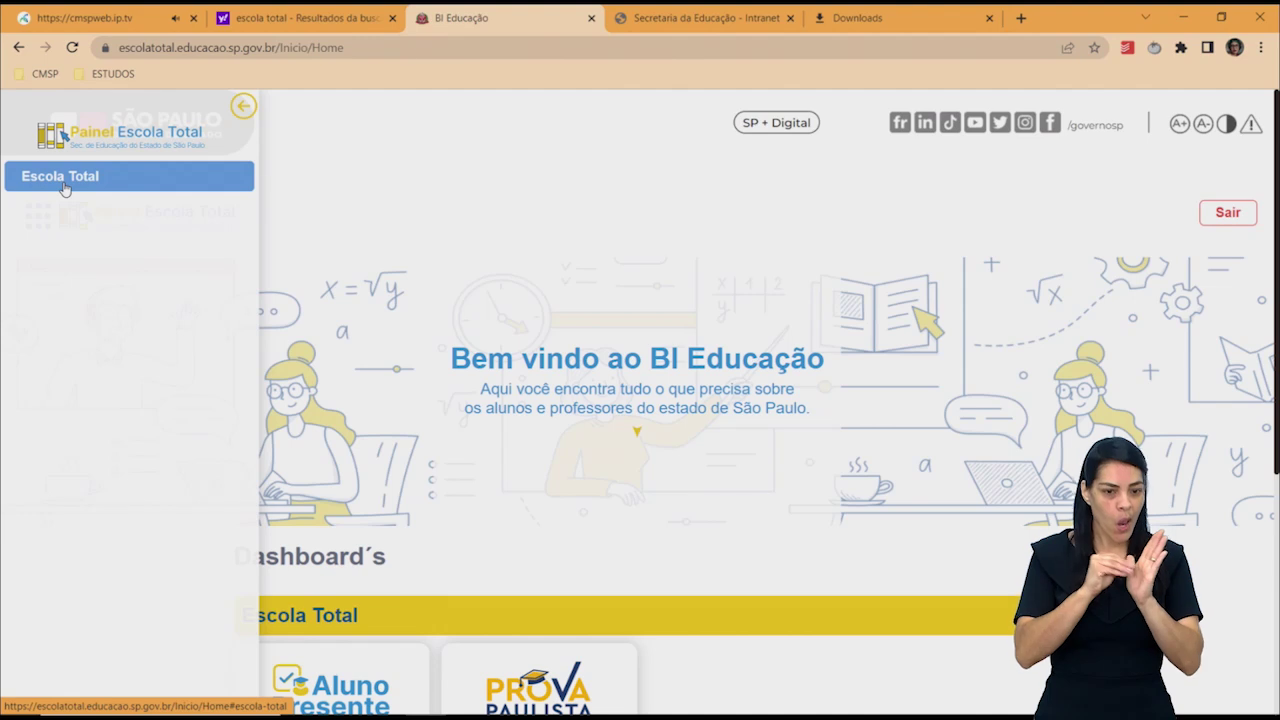
click(63, 188)
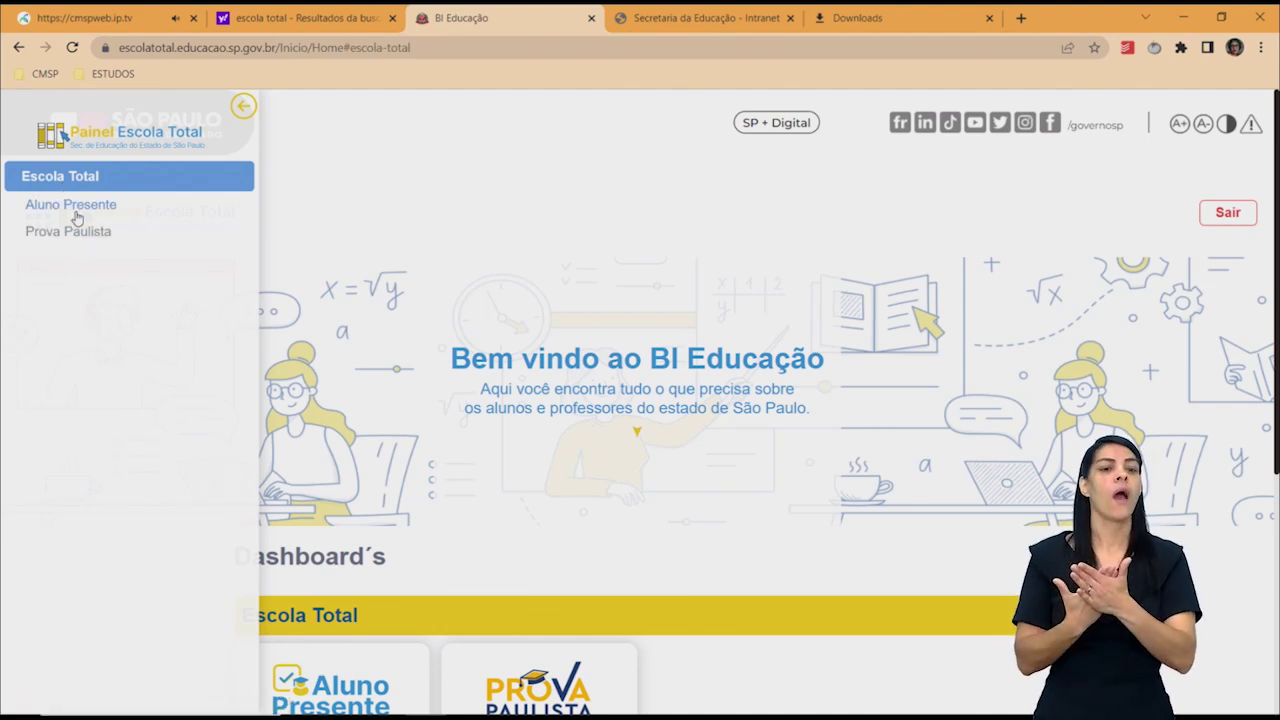
click(75, 208)
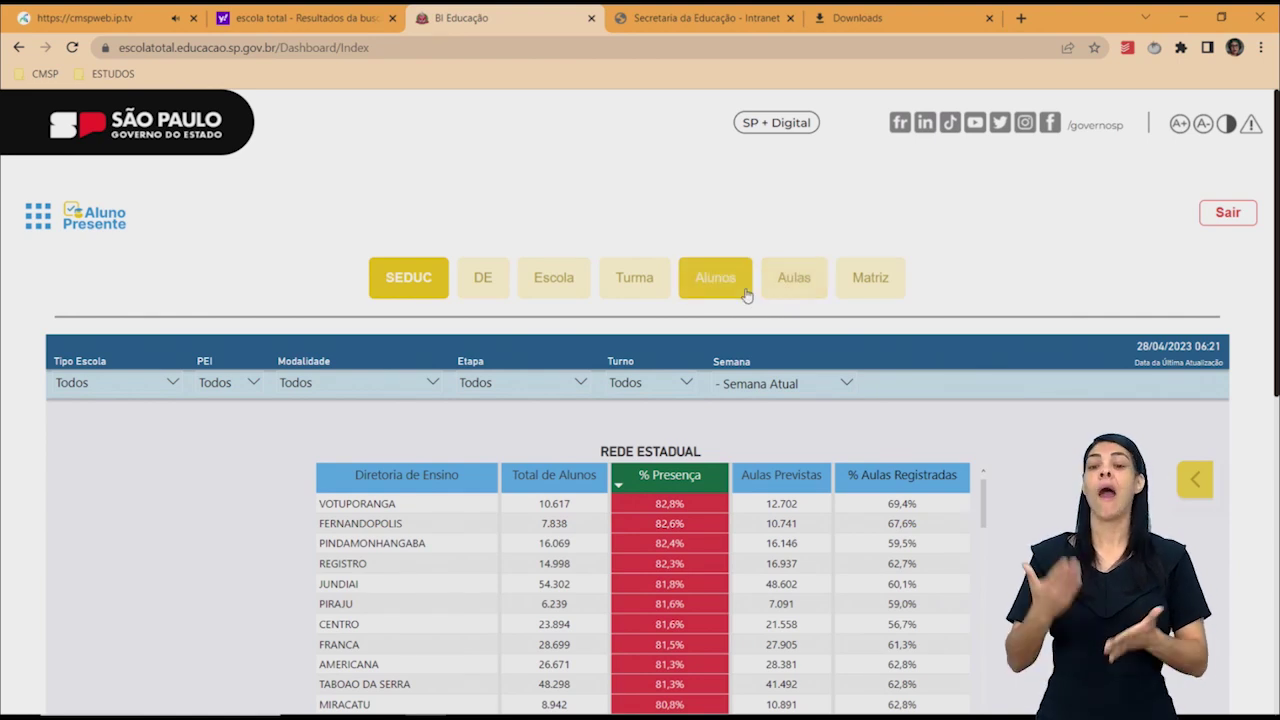
Move through the Aulas and DE views to the Turma class view.
click(791, 282)
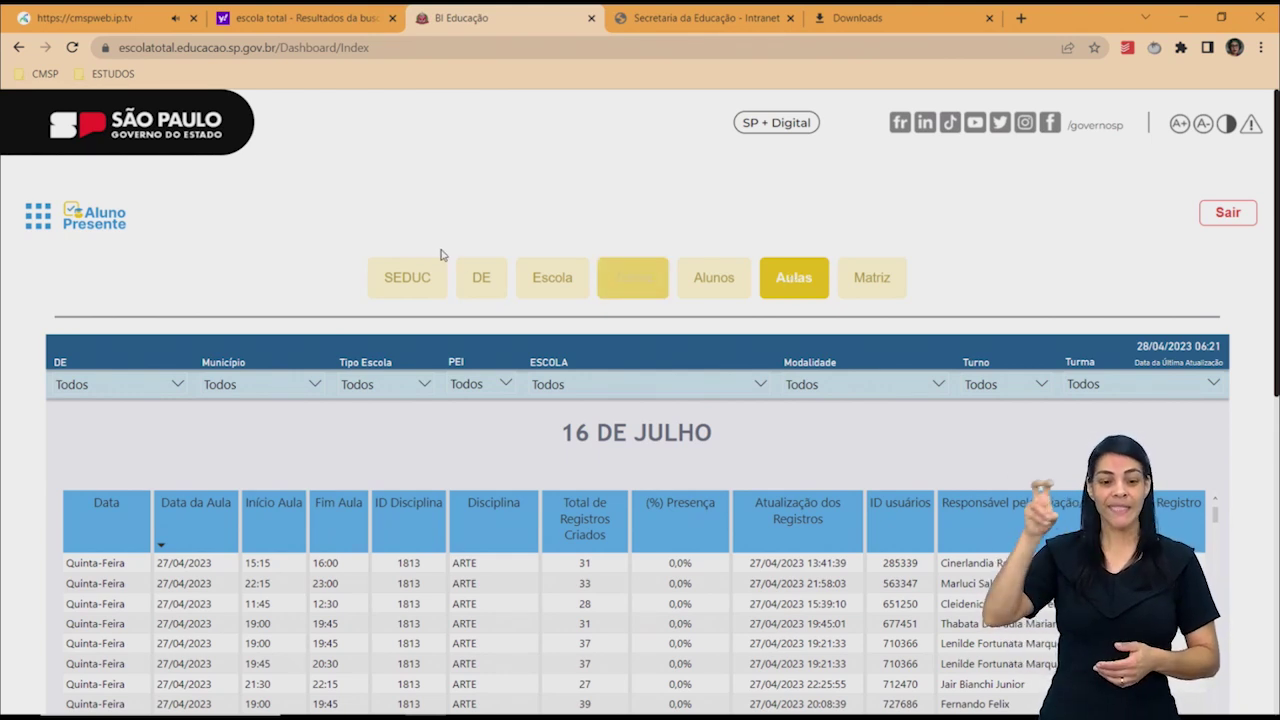
click(483, 276)
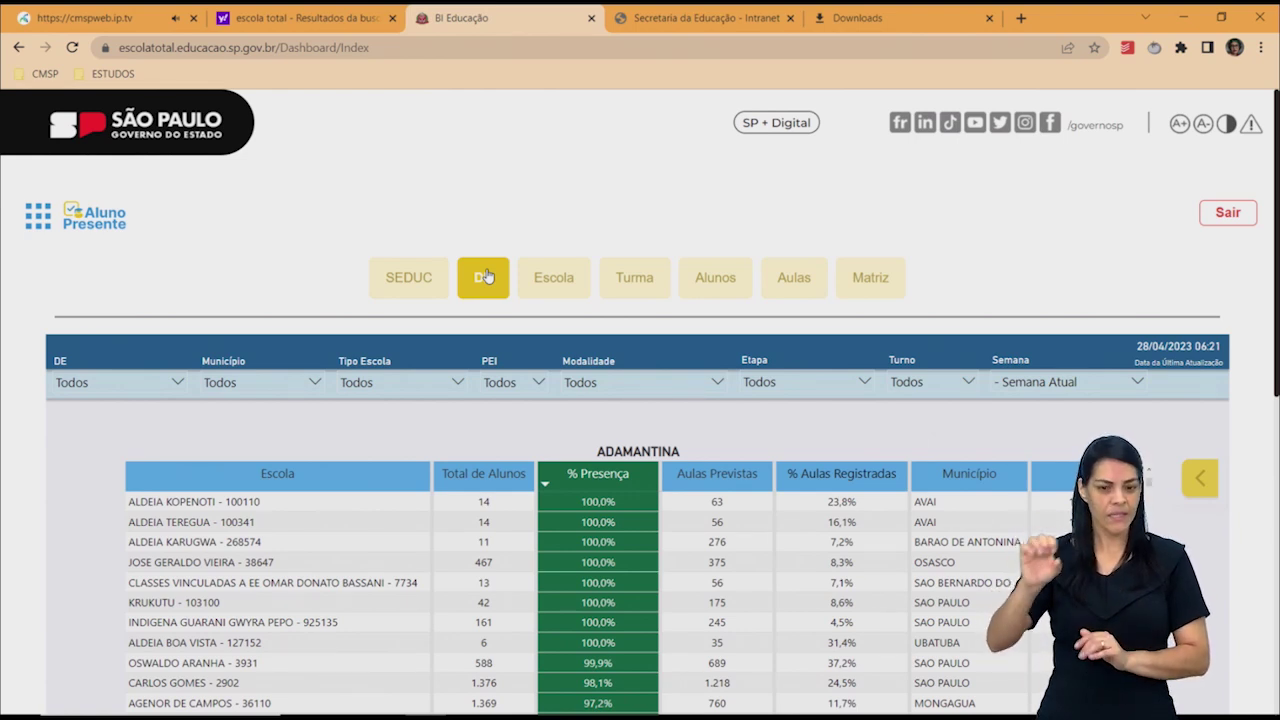
click(662, 278)
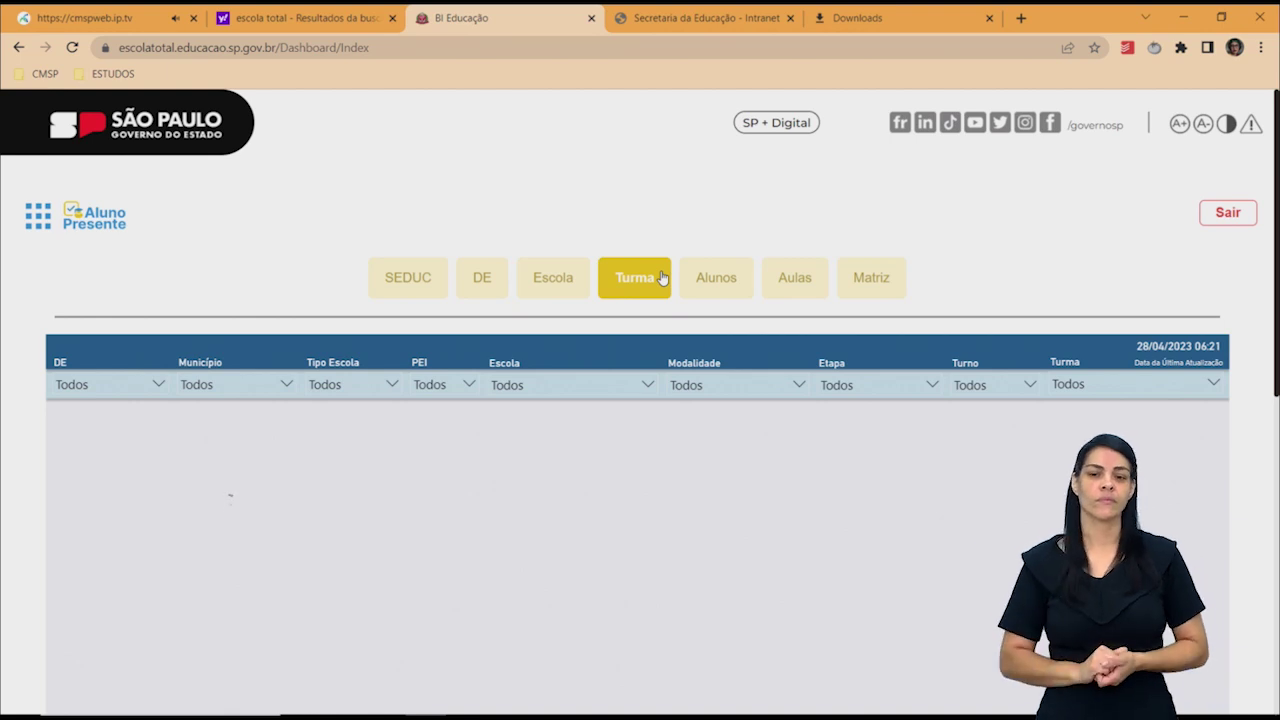
Tick ADAMANTINA in the DE filter and browse the students' weekly attendance table.
click(93, 386)
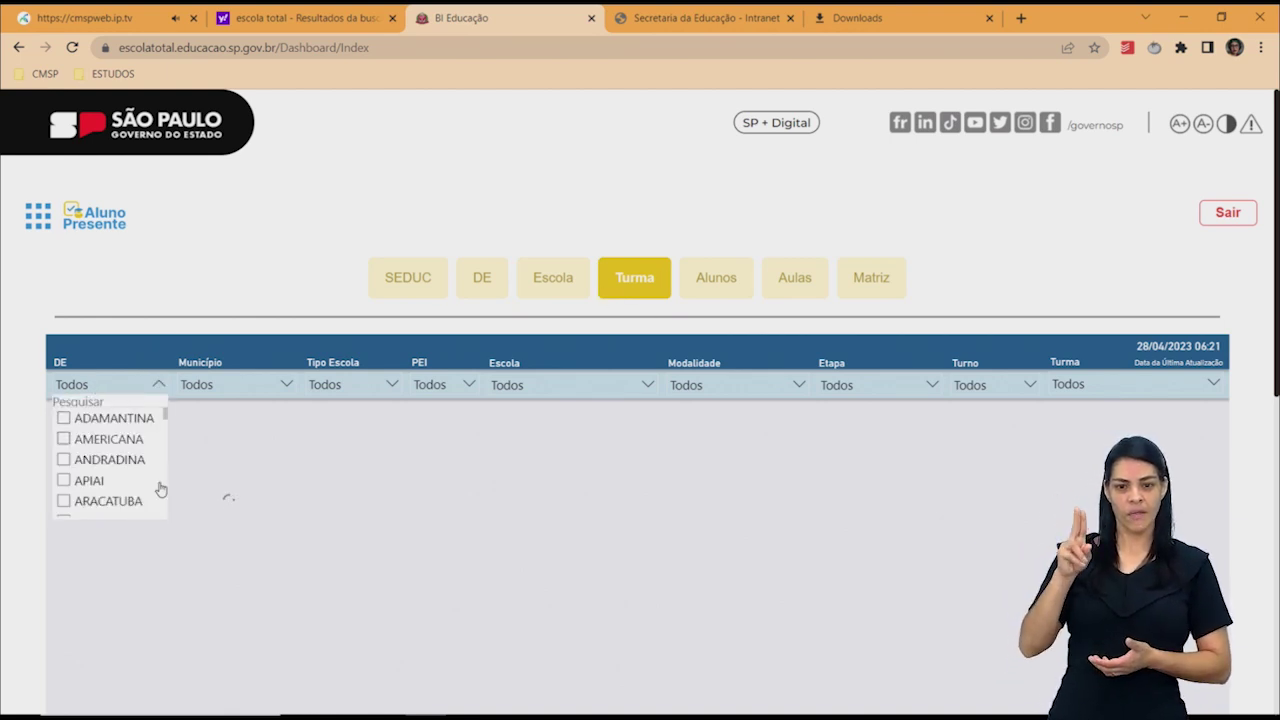
click(137, 420)
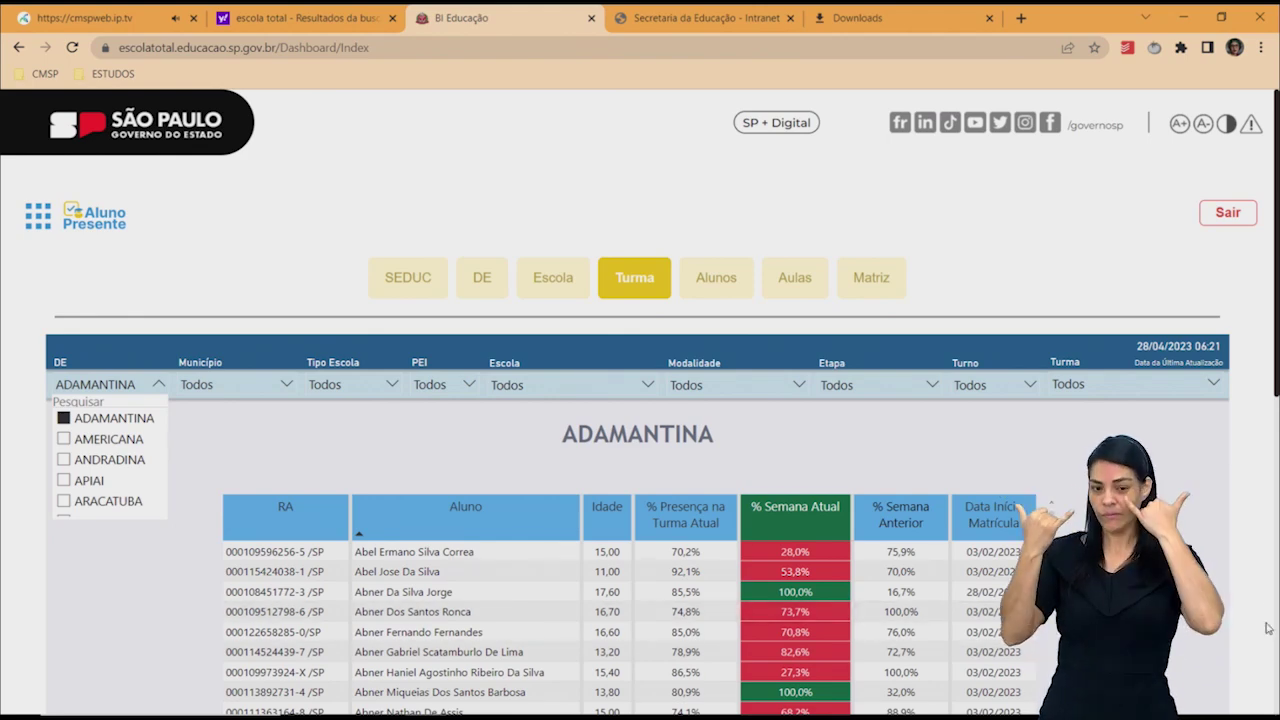
scroll(1275, 627, down, 5)
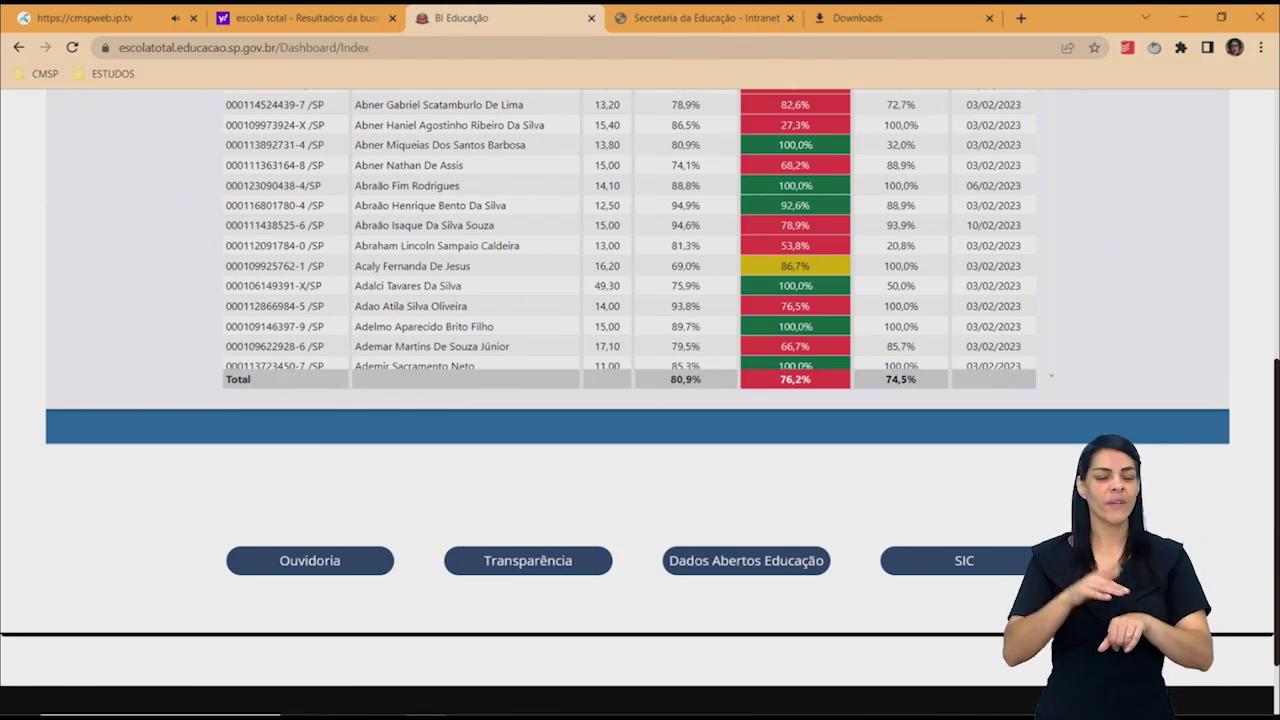
scroll(930, 447, up, 3)
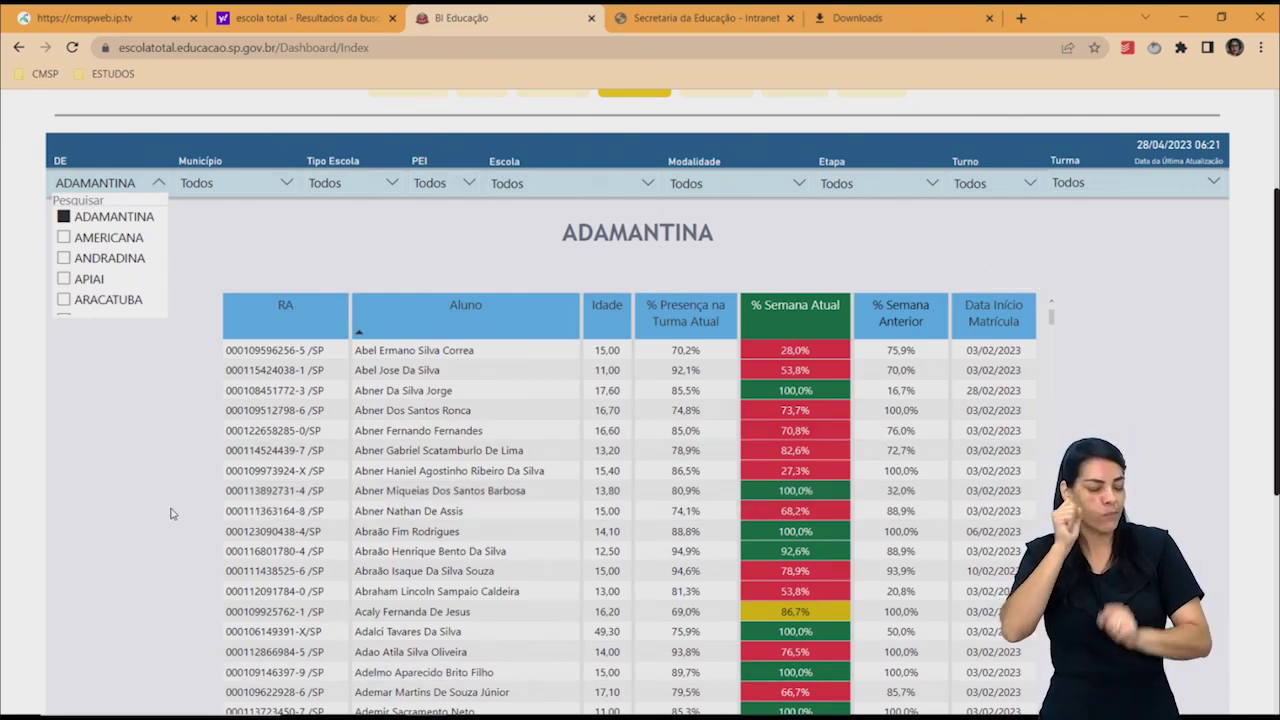
click(170, 513)
drag(1269, 182, 1276, 82)
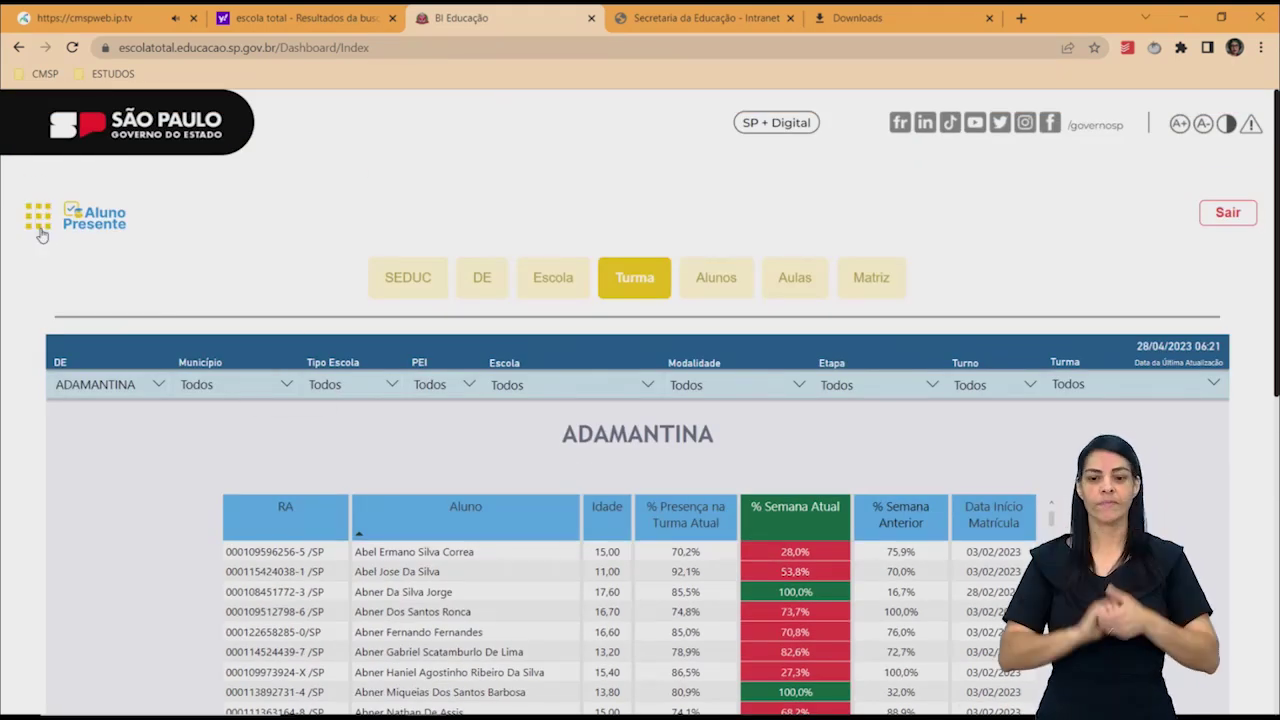
Open Prova Paulista from the Escola Total section of the navigation drawer.
click(40, 233)
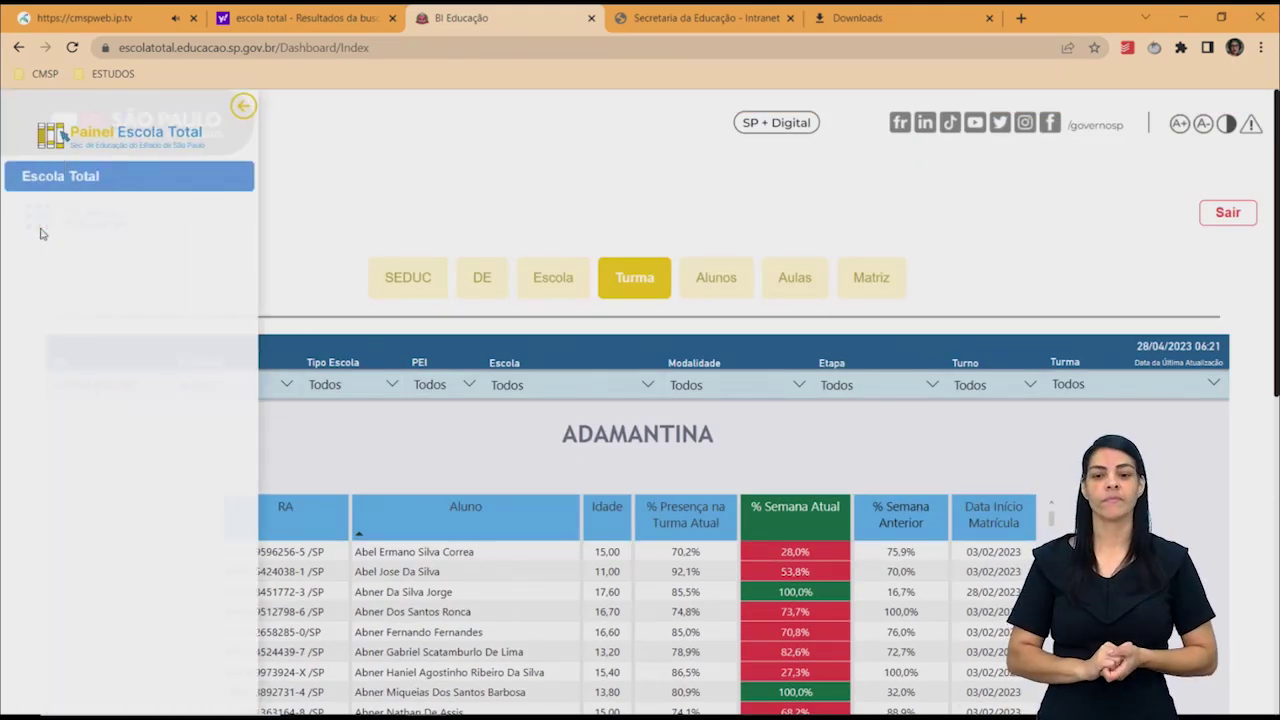
click(83, 180)
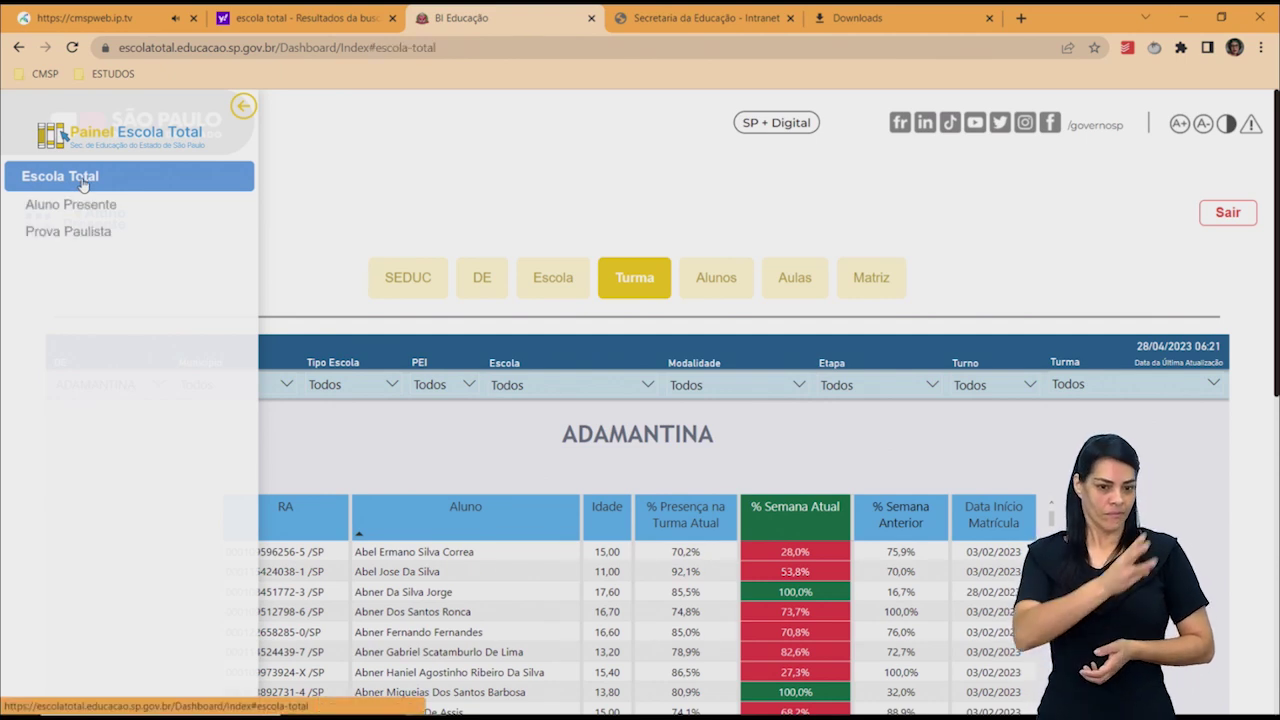
click(83, 233)
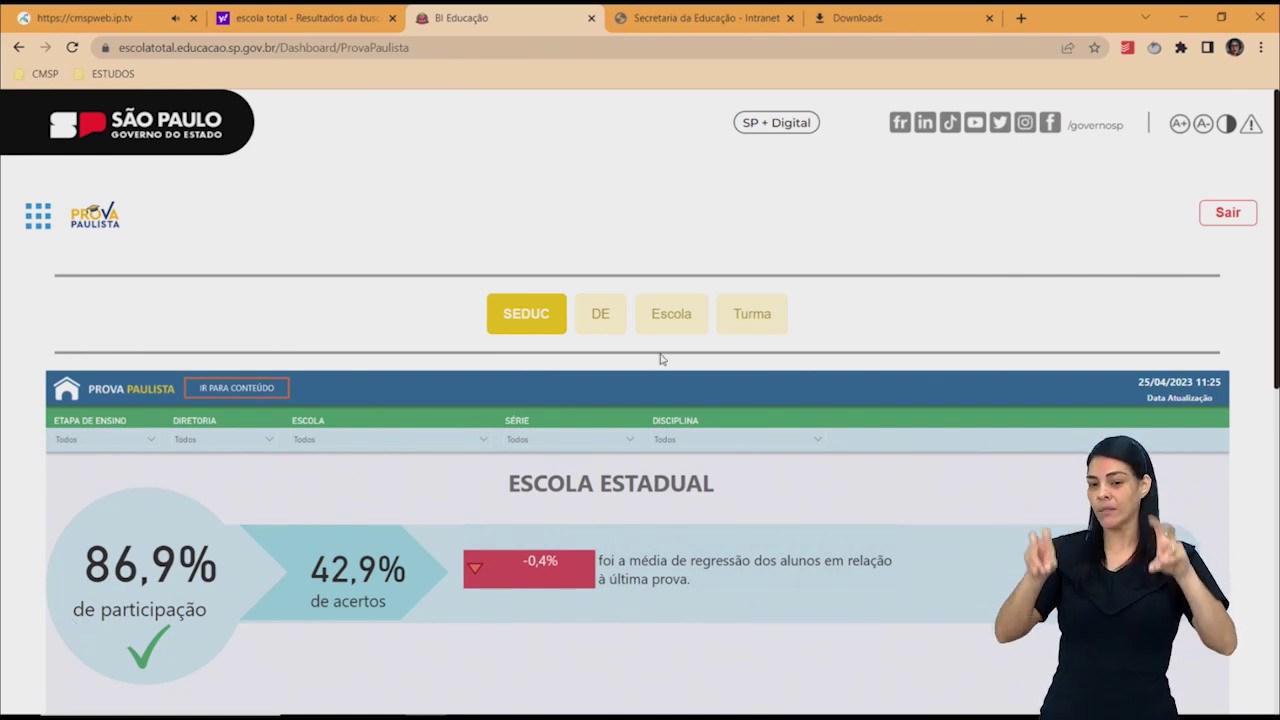
Switch to the Escola view and restrict Etapa de Ensino to AF.
click(677, 316)
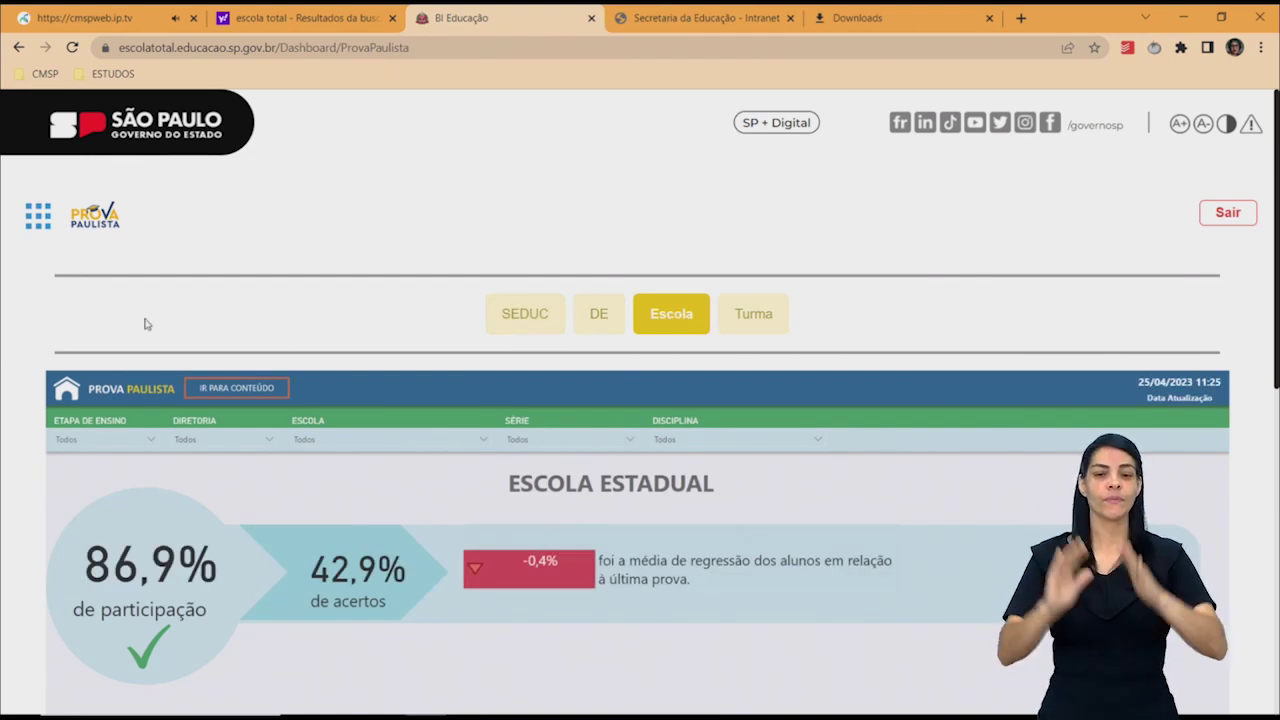
click(86, 443)
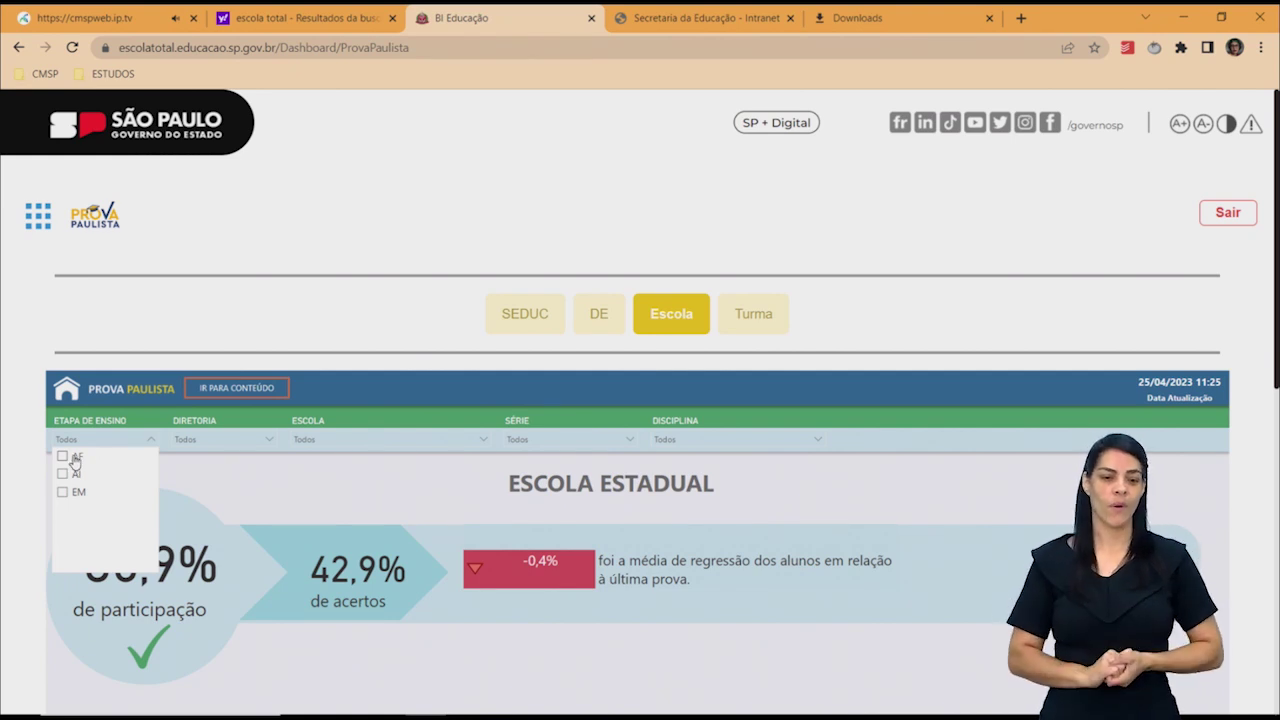
click(74, 459)
Set the Diretoria filter to SAO CARLOS after trying ADAMANTINA and MARILIA.
click(185, 443)
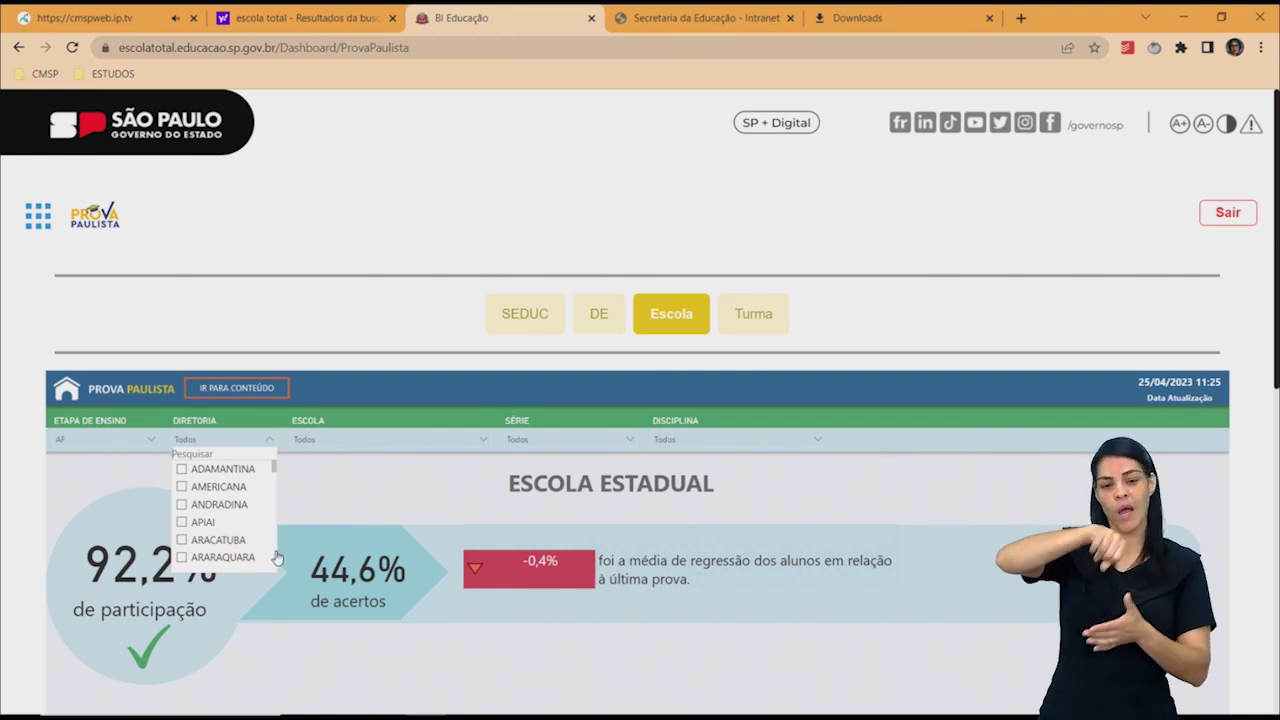
click(205, 470)
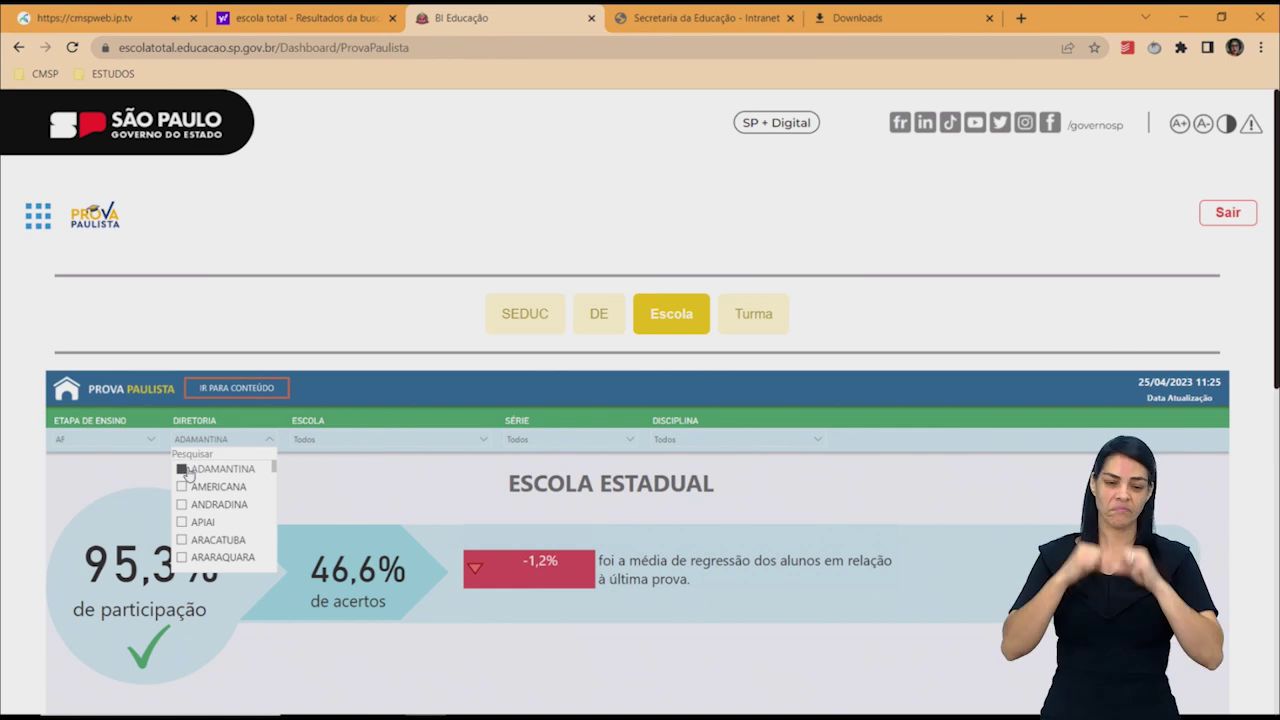
click(188, 471)
drag(276, 474, 272, 502)
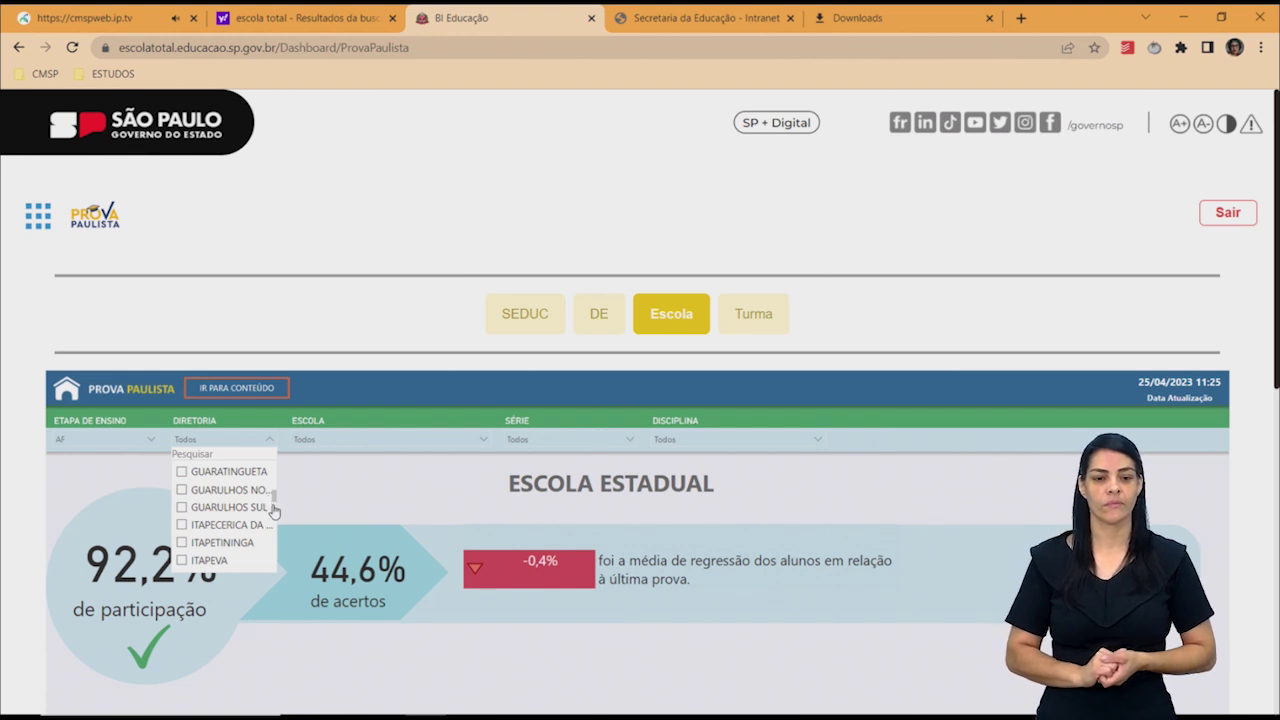
scroll(273, 532, down, 3)
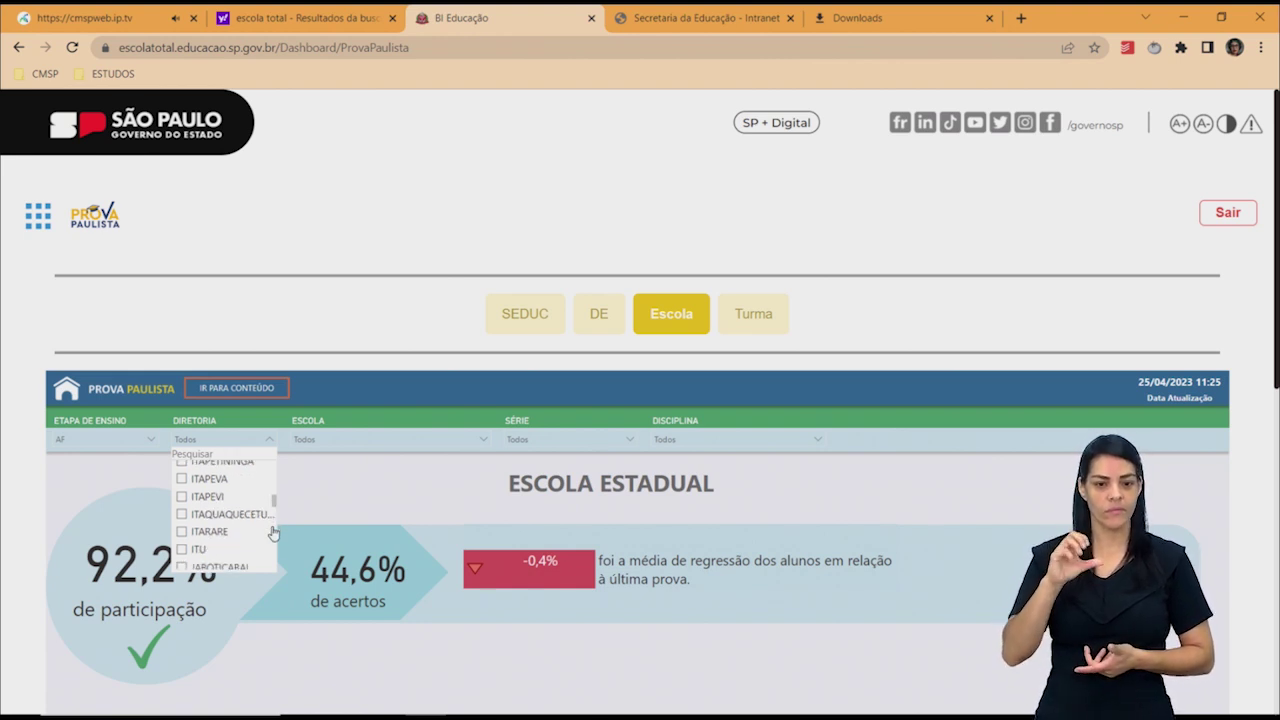
scroll(273, 532, down, 4)
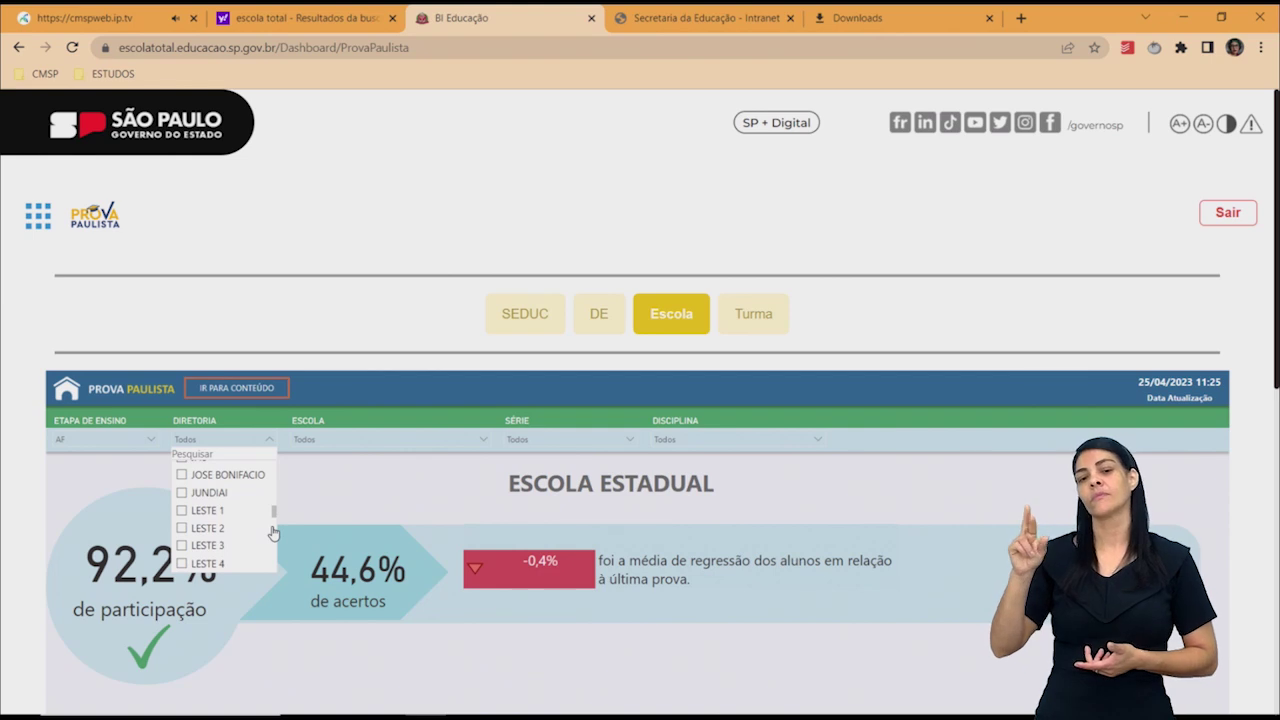
click(269, 557)
scroll(273, 560, down, 2)
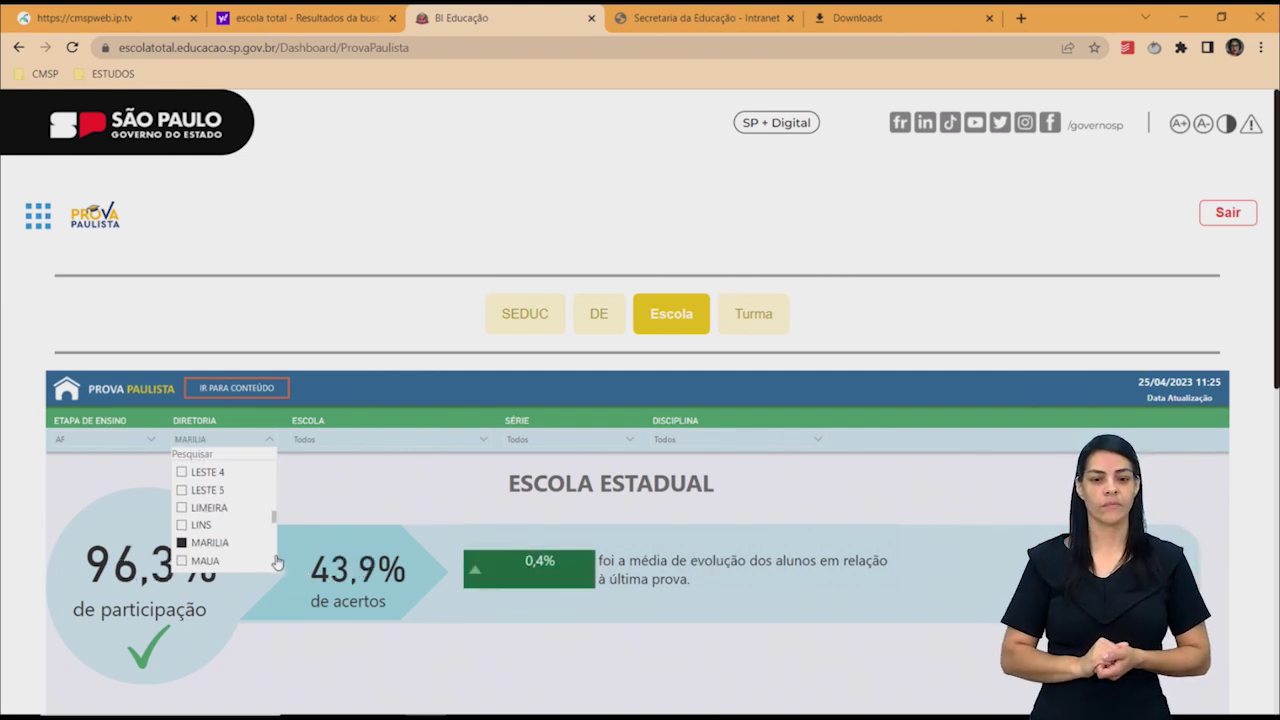
scroll(277, 563, down, 2)
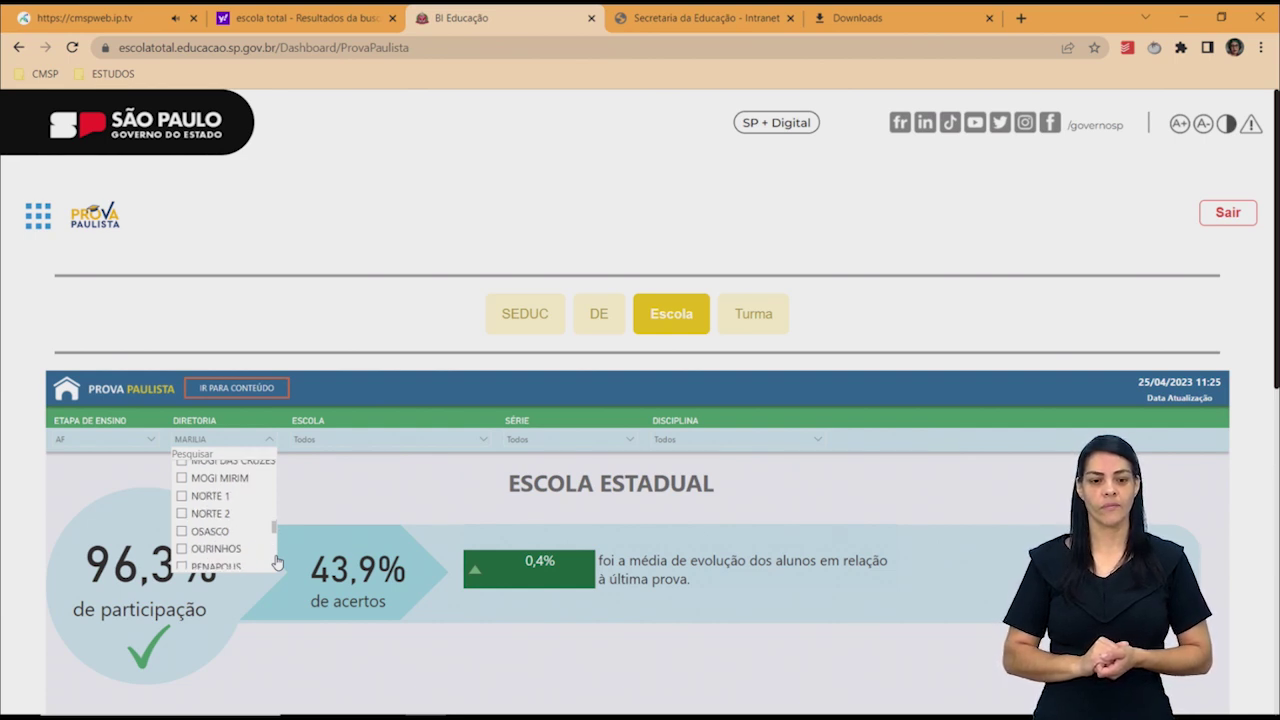
scroll(277, 563, down, 4)
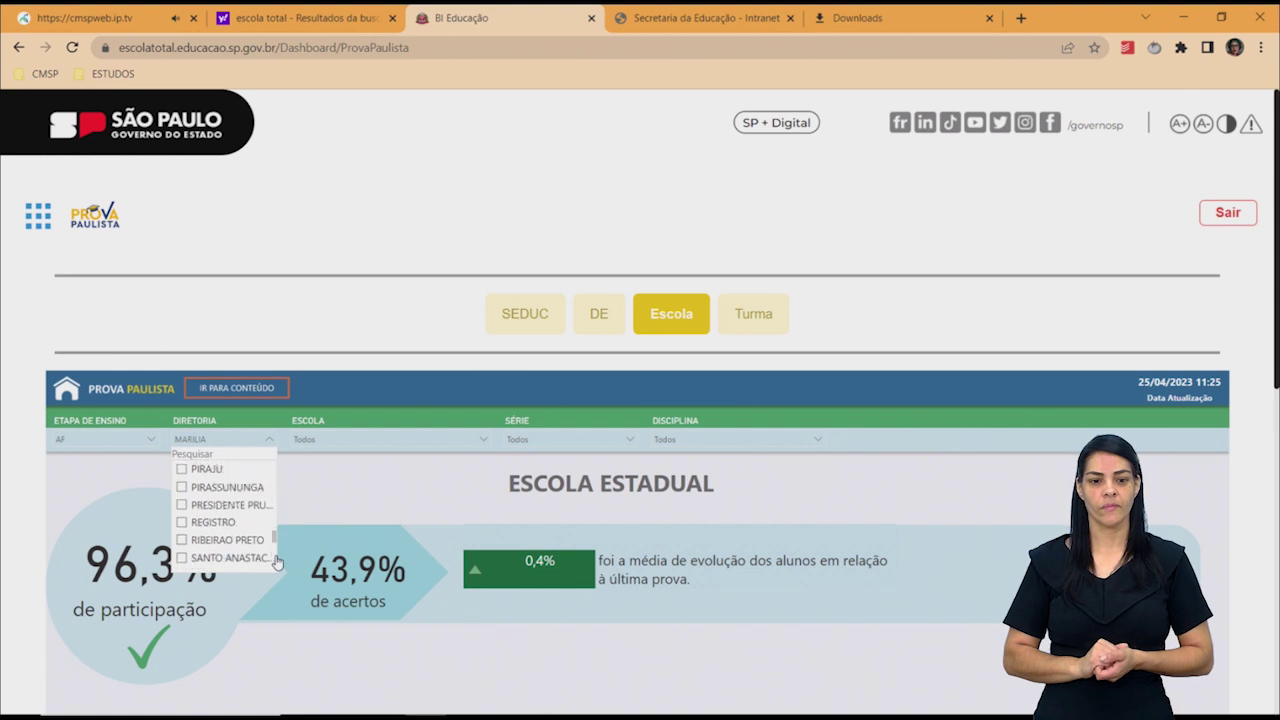
scroll(277, 563, down, 2)
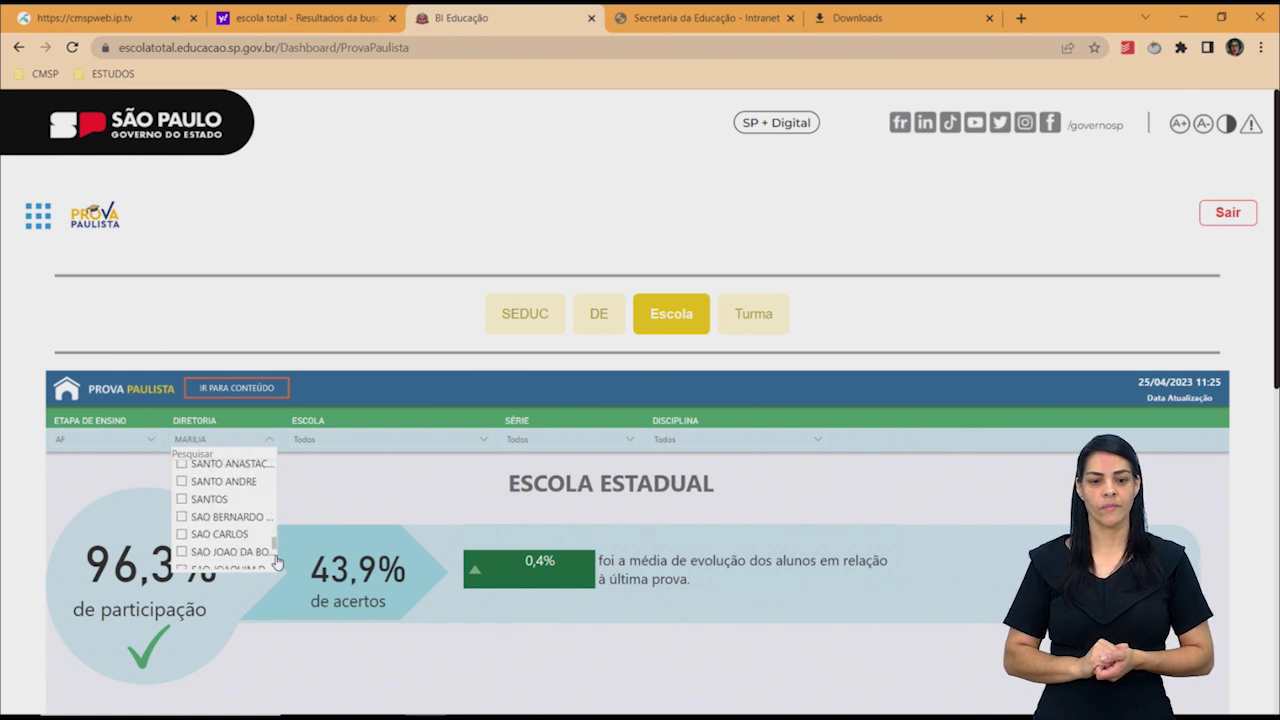
click(183, 536)
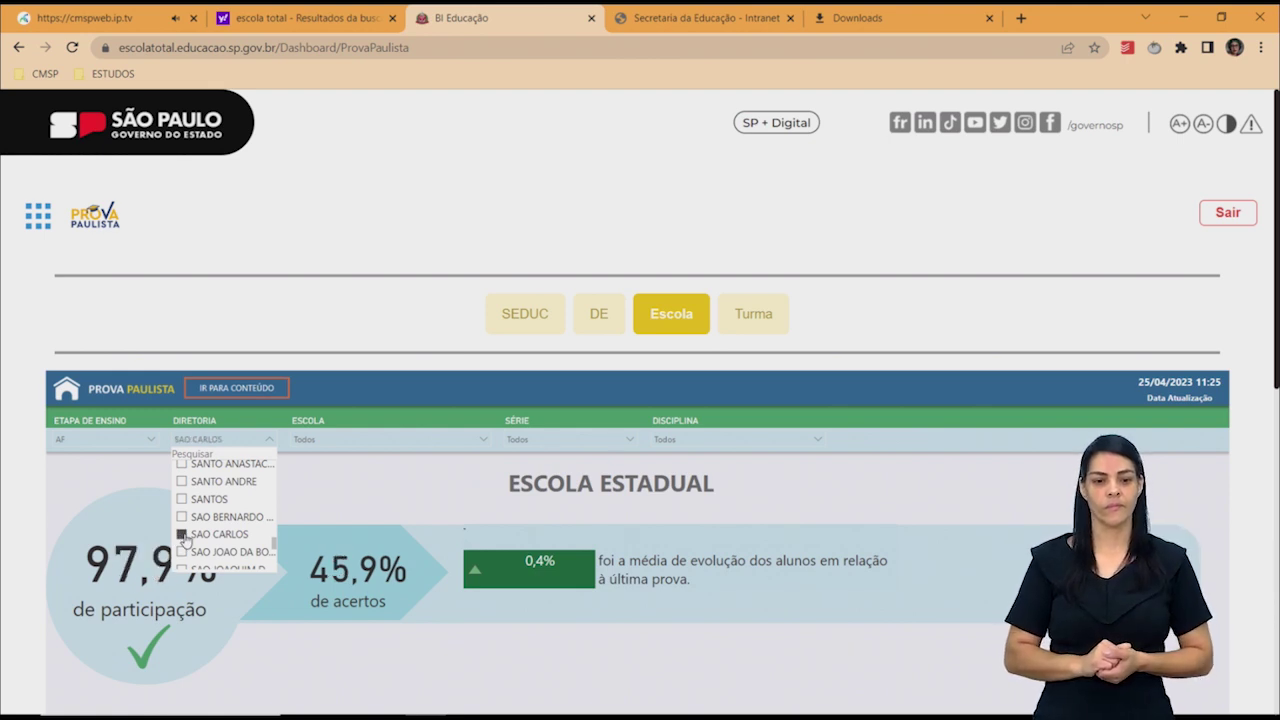
click(363, 492)
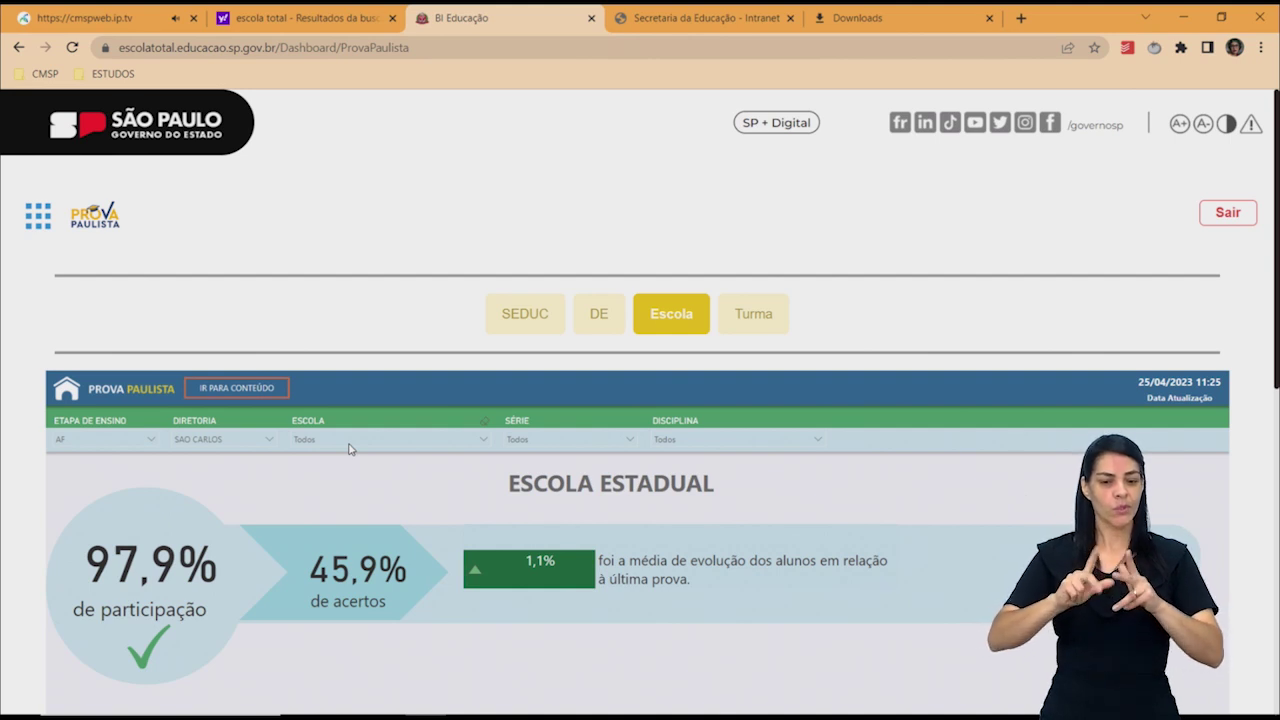
Select the São Carlos school found by the 'ce' search in the Escola filter.
click(349, 440)
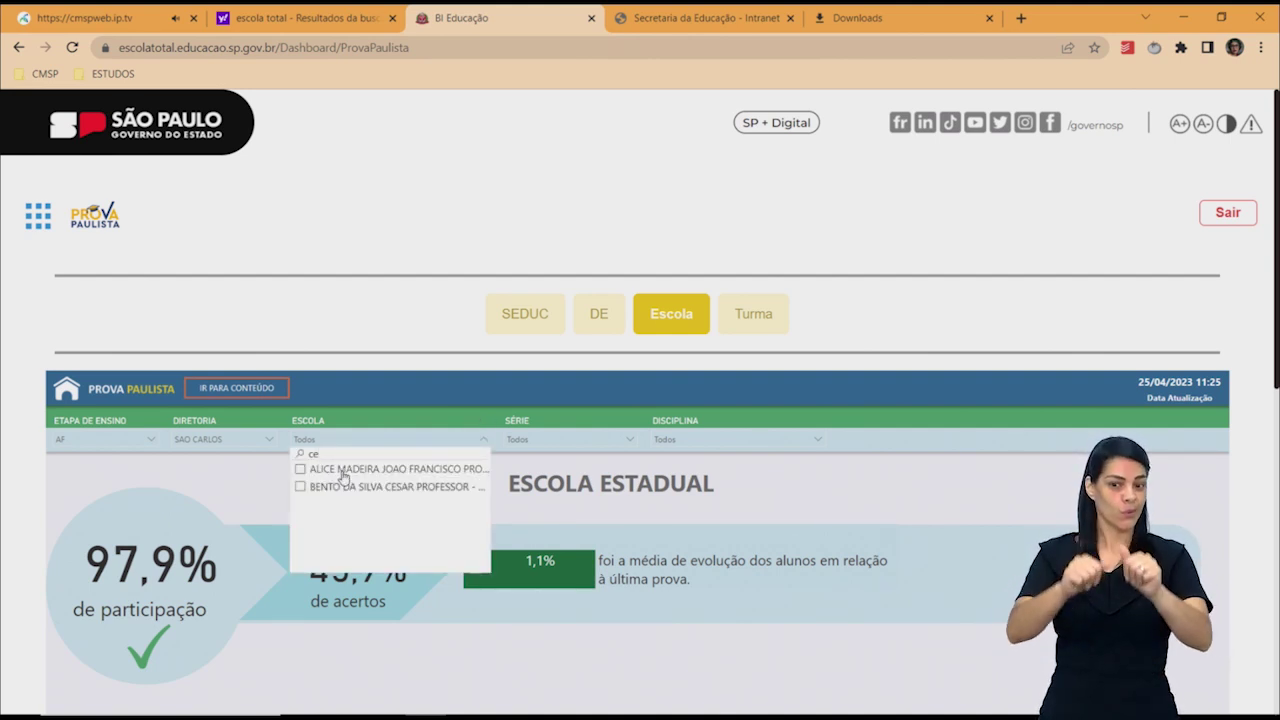
click(342, 474)
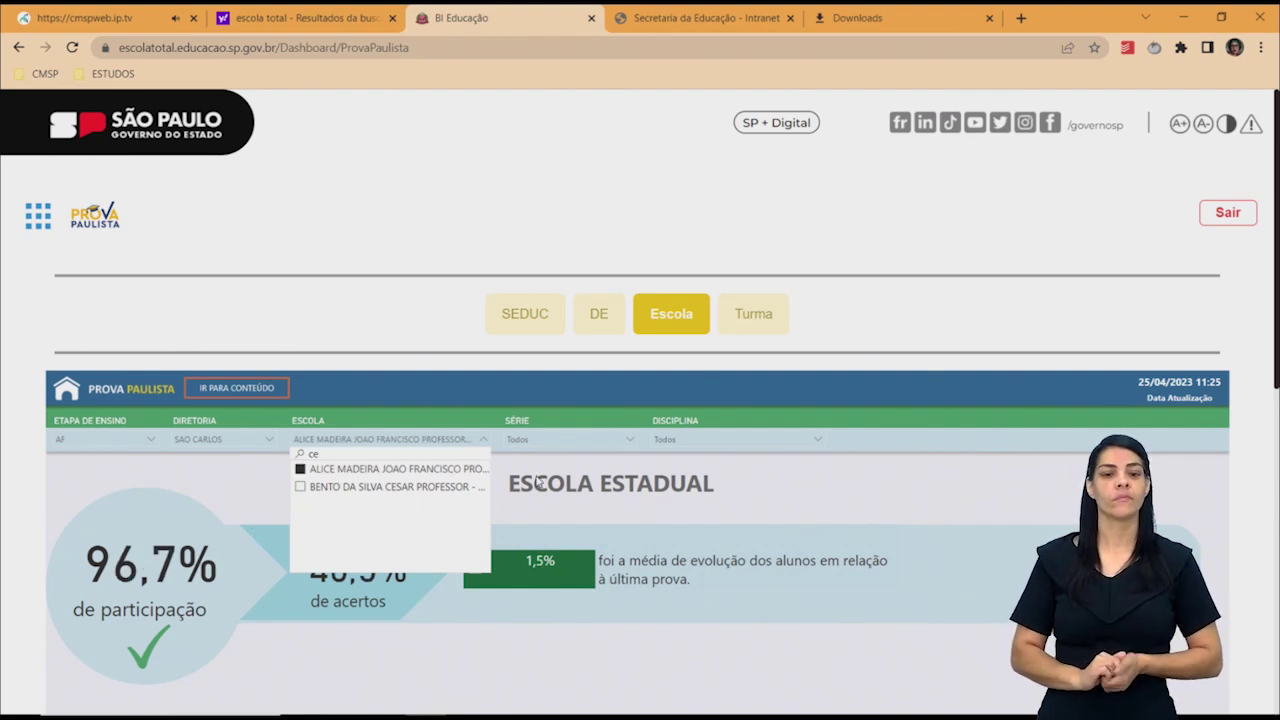
click(602, 484)
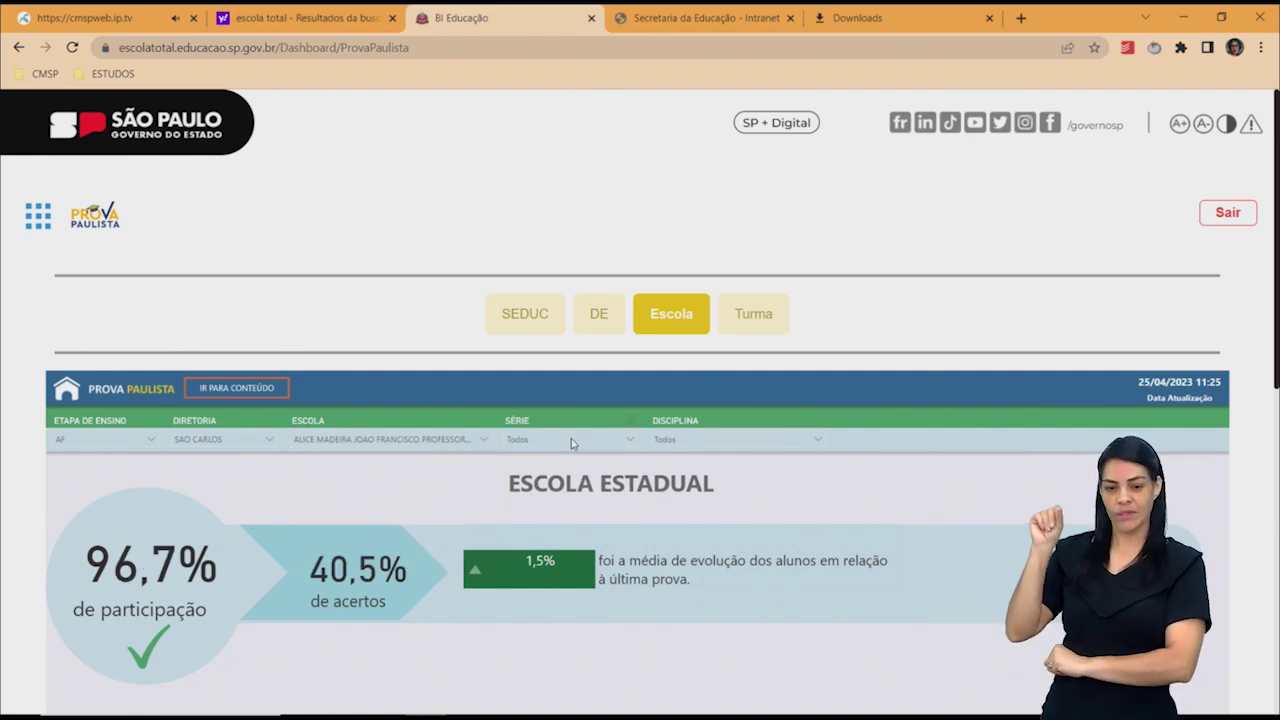
Limit Série to 9º ANO and Disciplina to MATEMATICA.
click(572, 443)
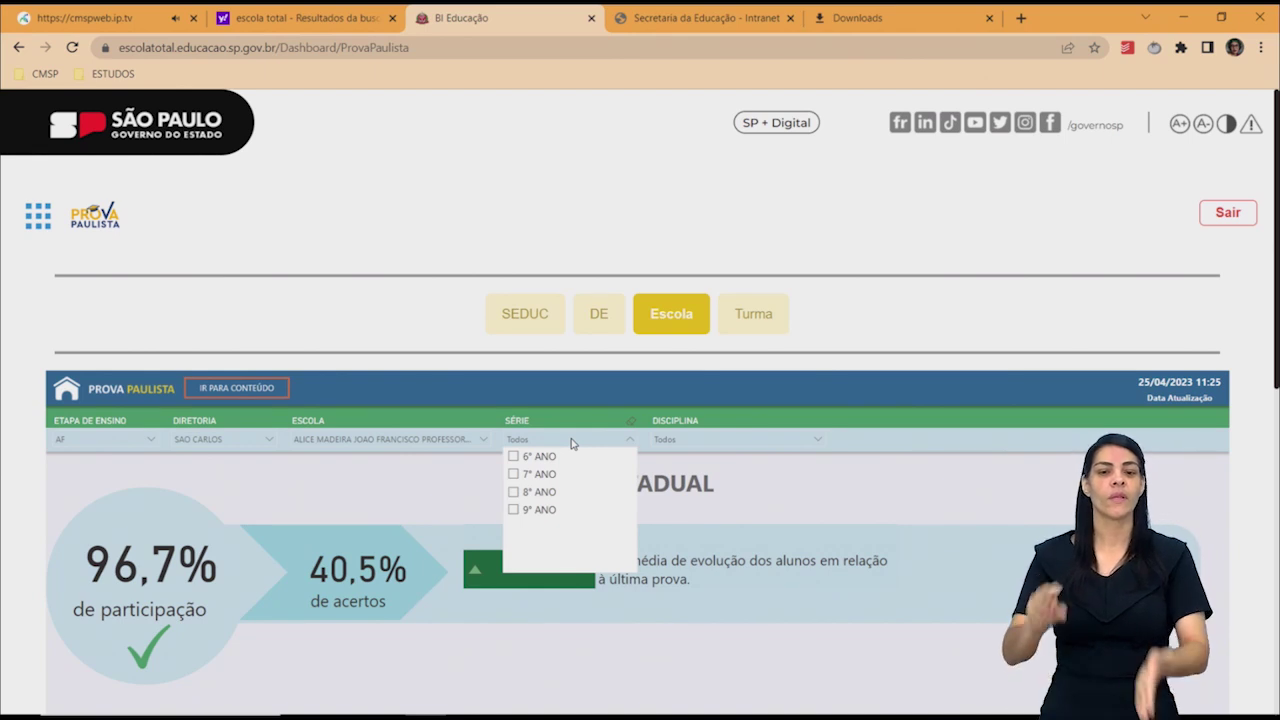
click(535, 515)
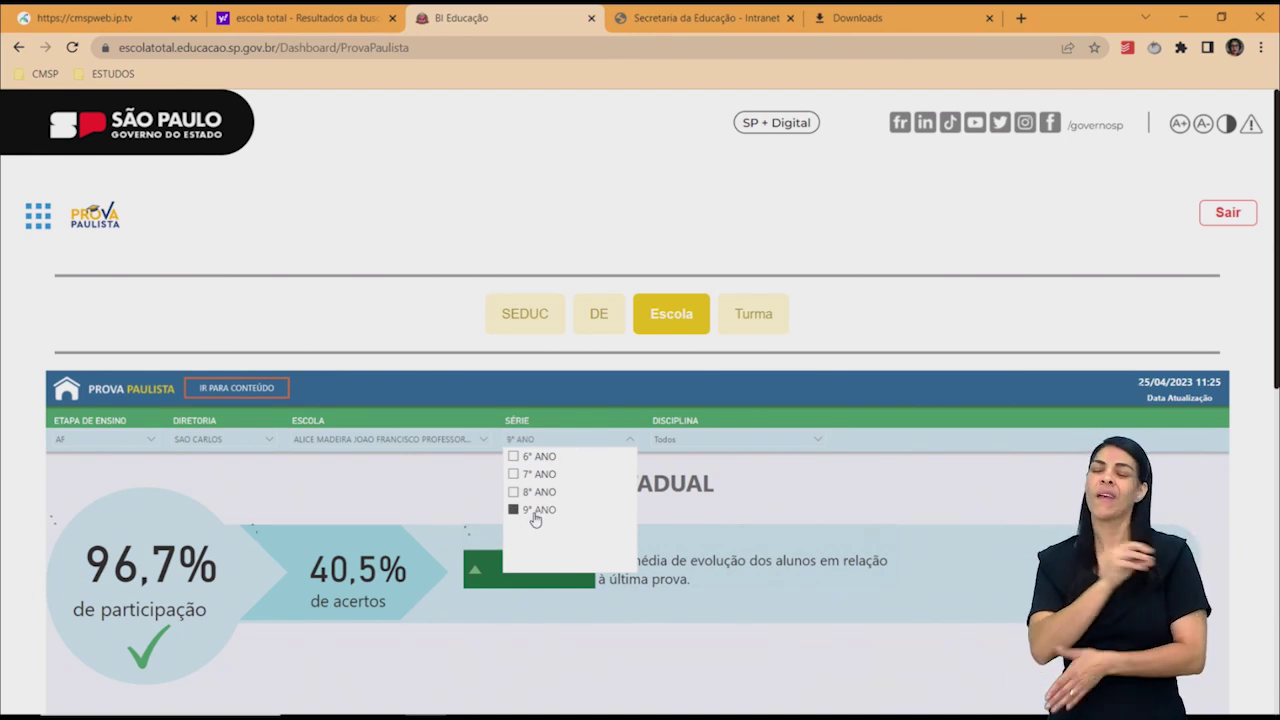
click(812, 503)
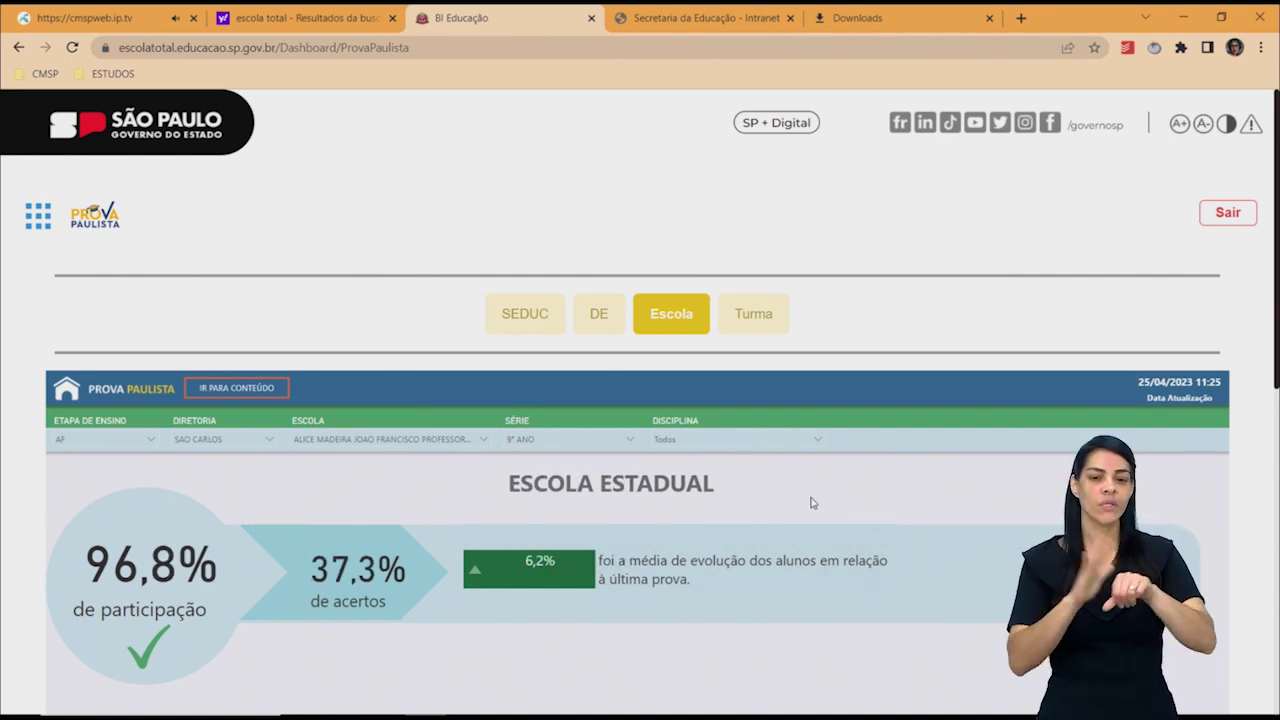
click(740, 442)
click(692, 528)
click(949, 501)
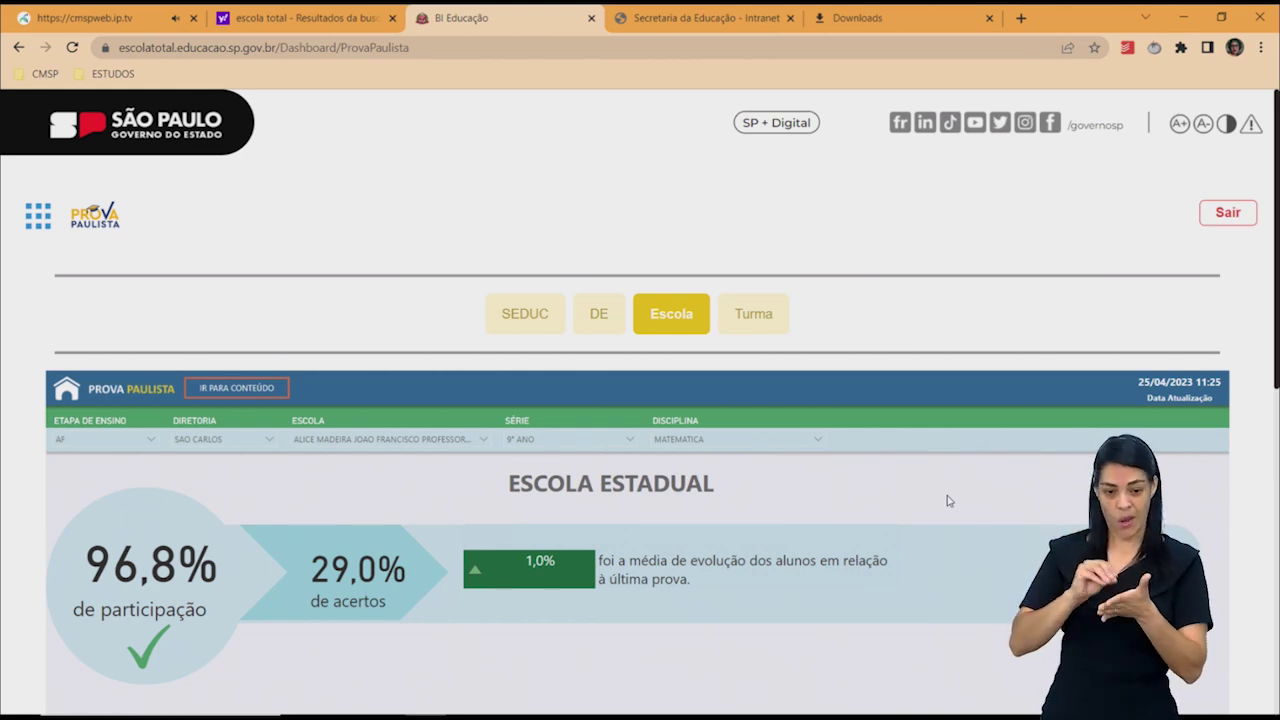
Scroll down and show the Posição ranking (46/53 in MATEMATICA), briefly checking Porcentagem.
drag(1276, 360, 1276, 518)
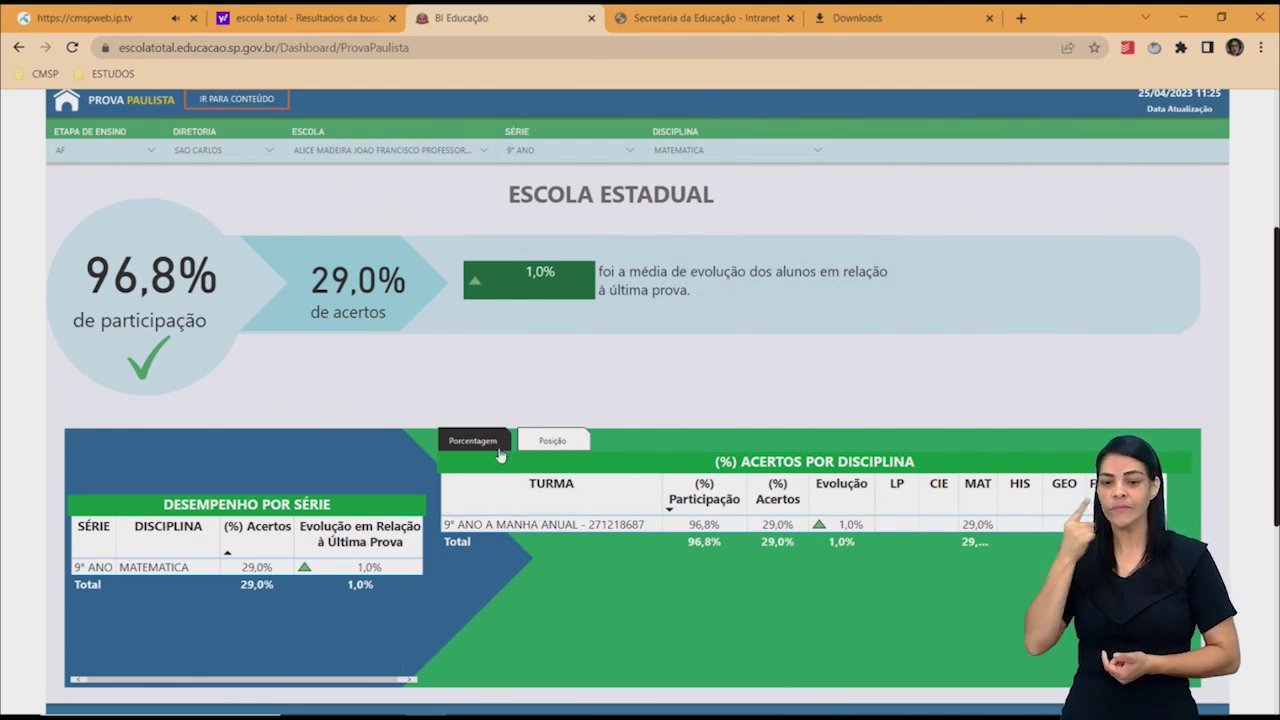
click(566, 437)
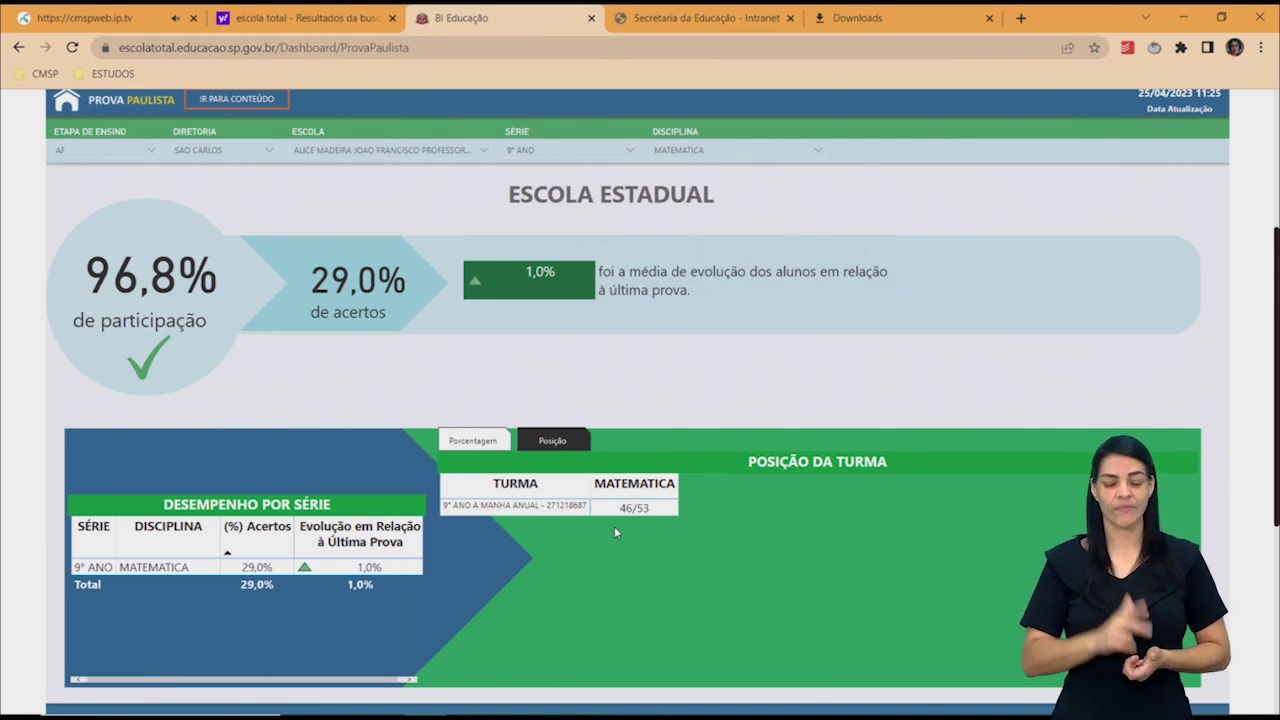
click(466, 442)
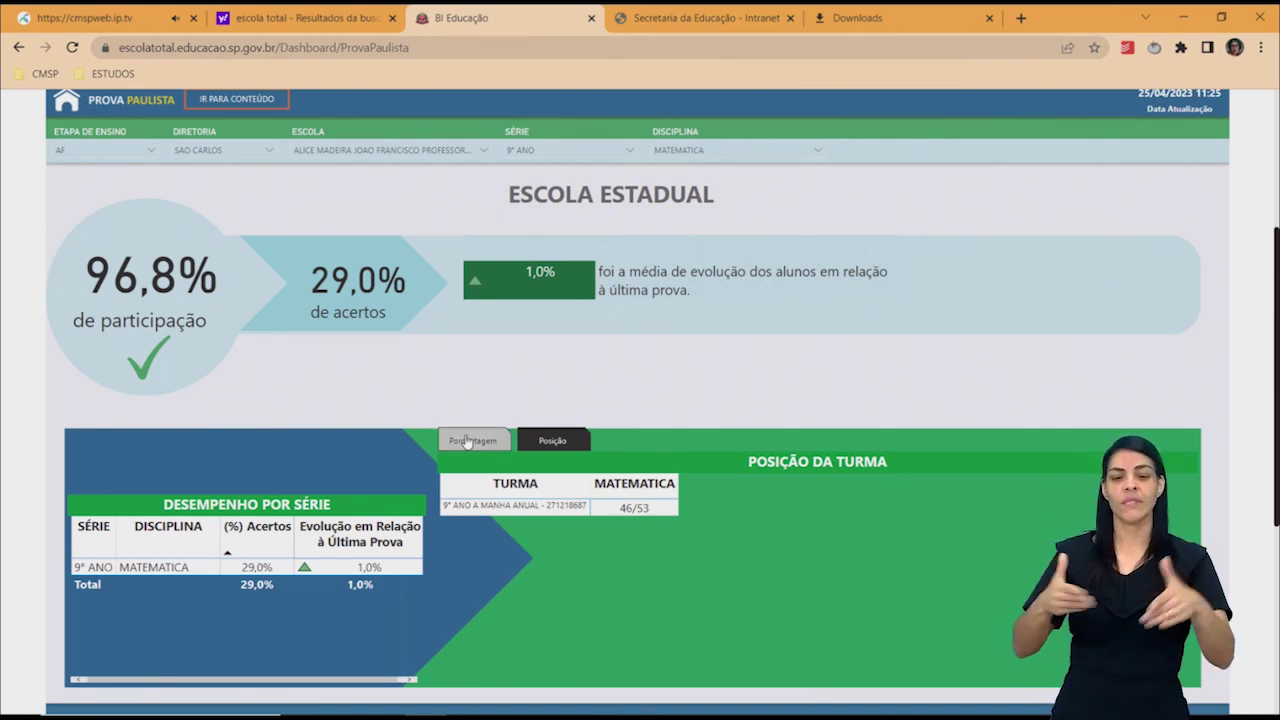
click(549, 442)
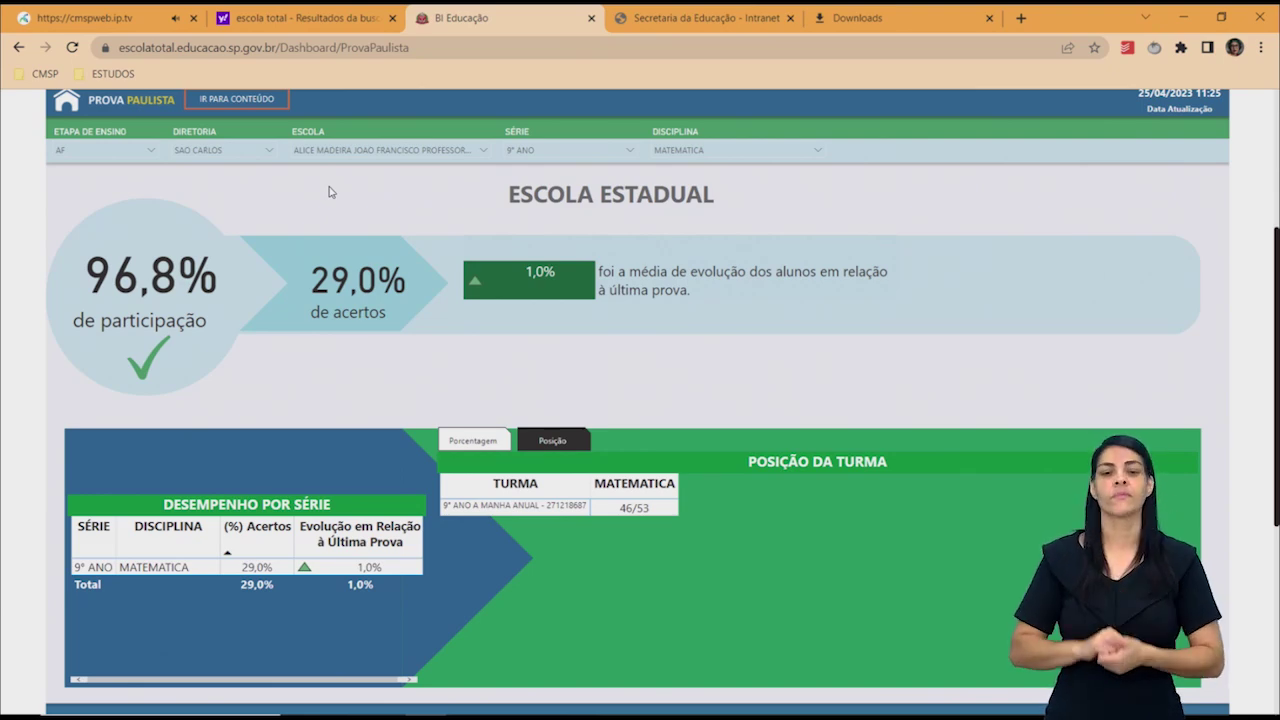
View Desempenho por Conteúdo, then switch to the Secretaria da Educação - Intranet tab.
click(253, 104)
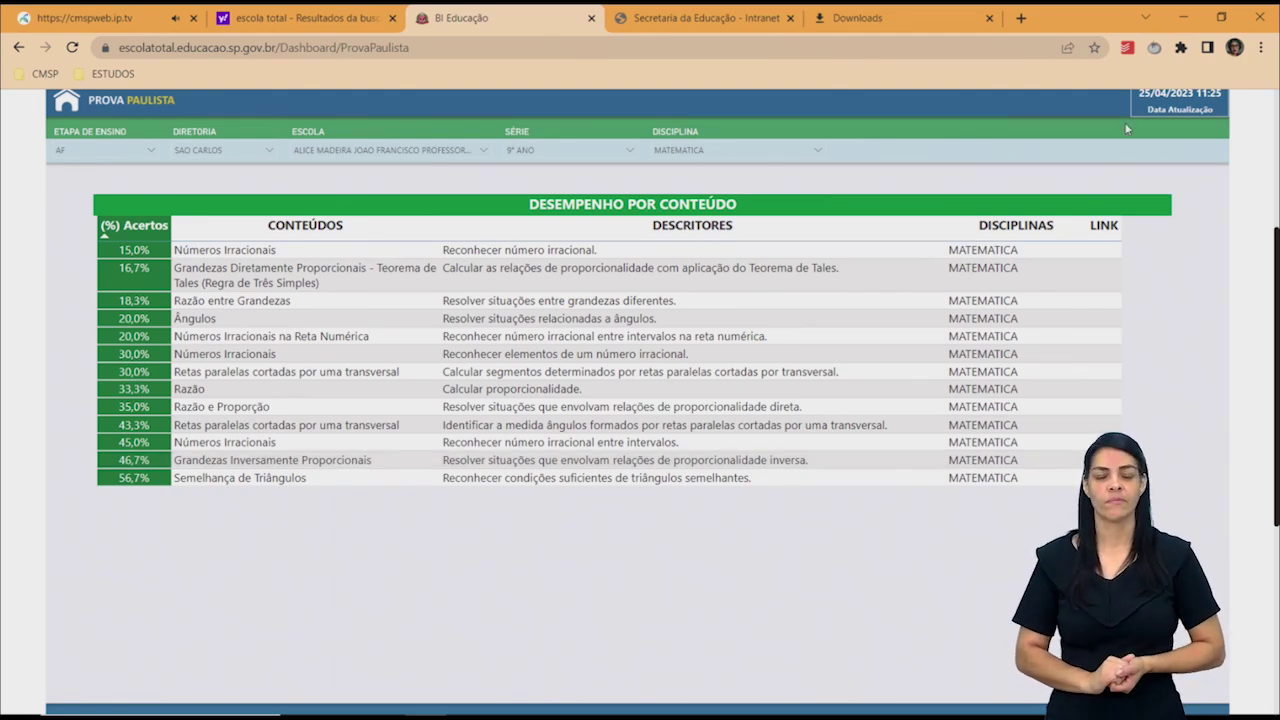
click(726, 22)
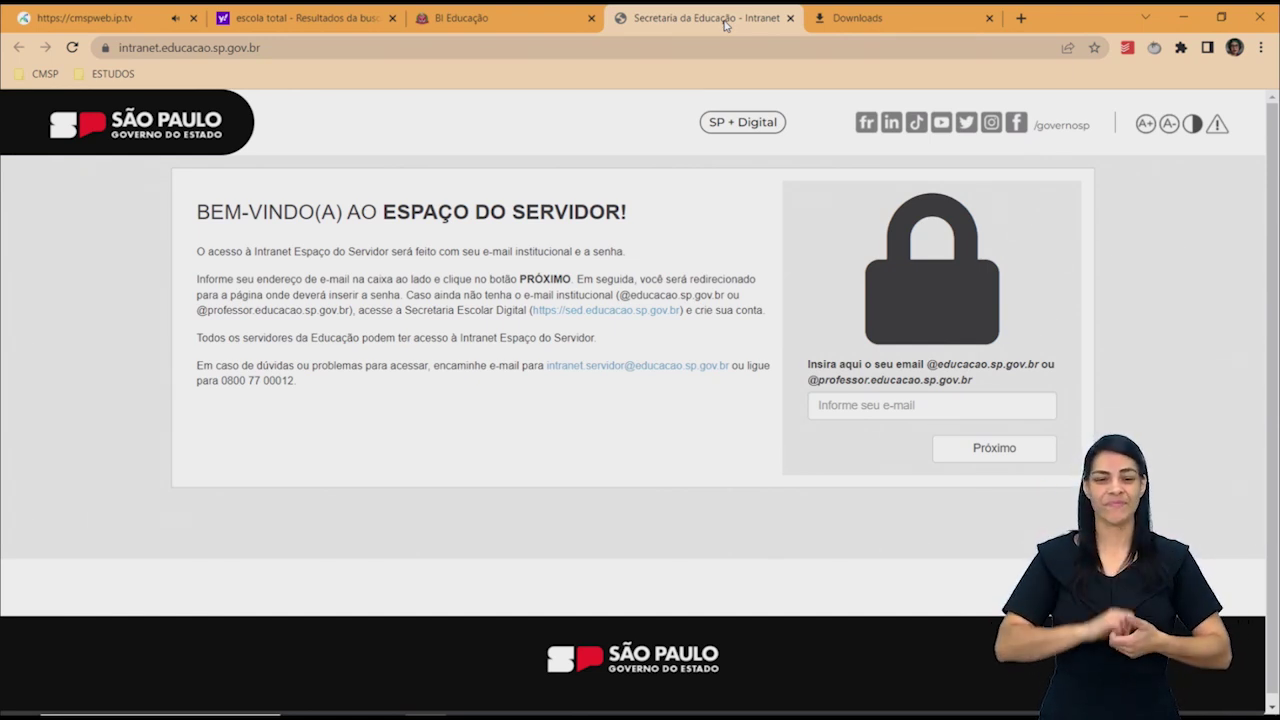
Enter the institutional e-mail address in the sign-in field and submit it.
click(838, 409)
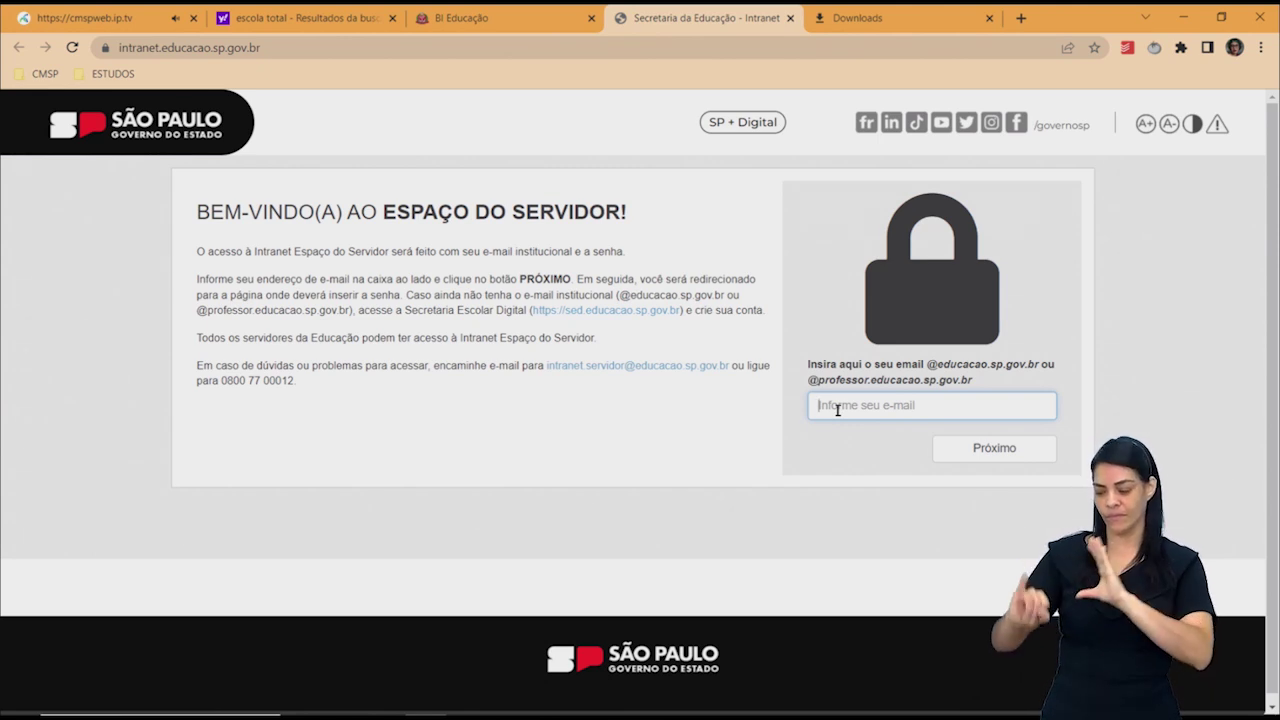
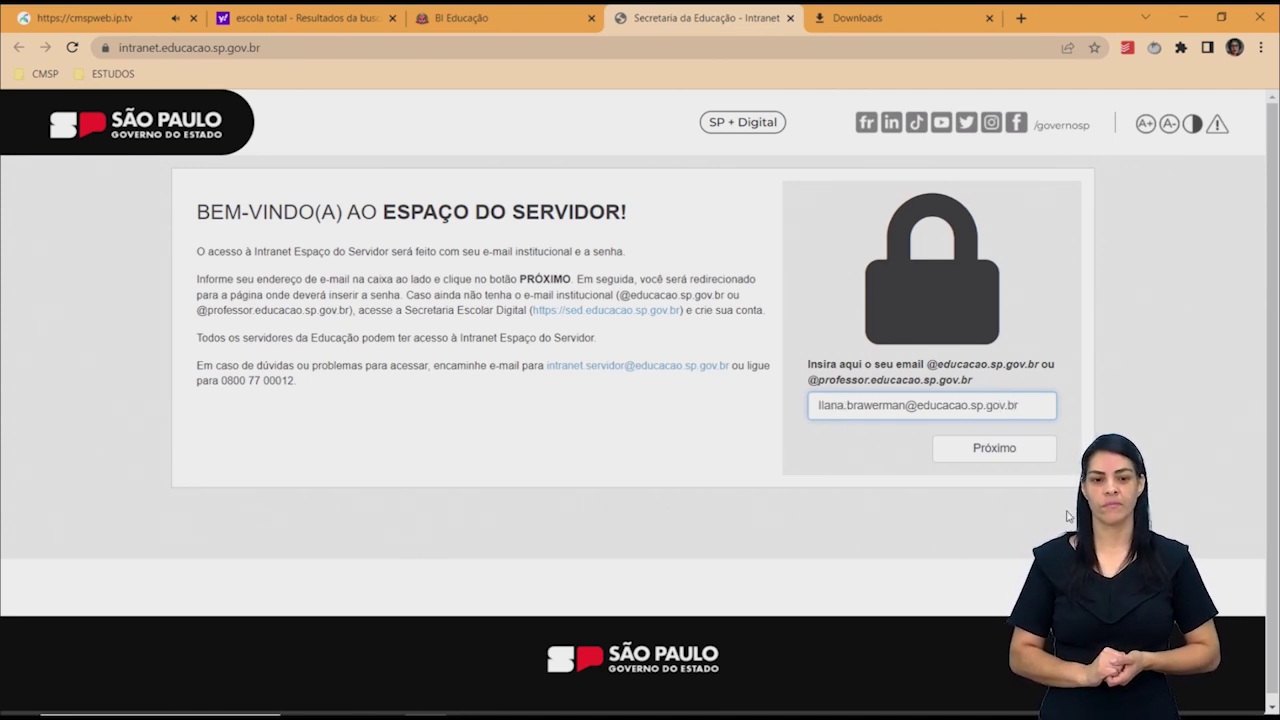
click(1014, 457)
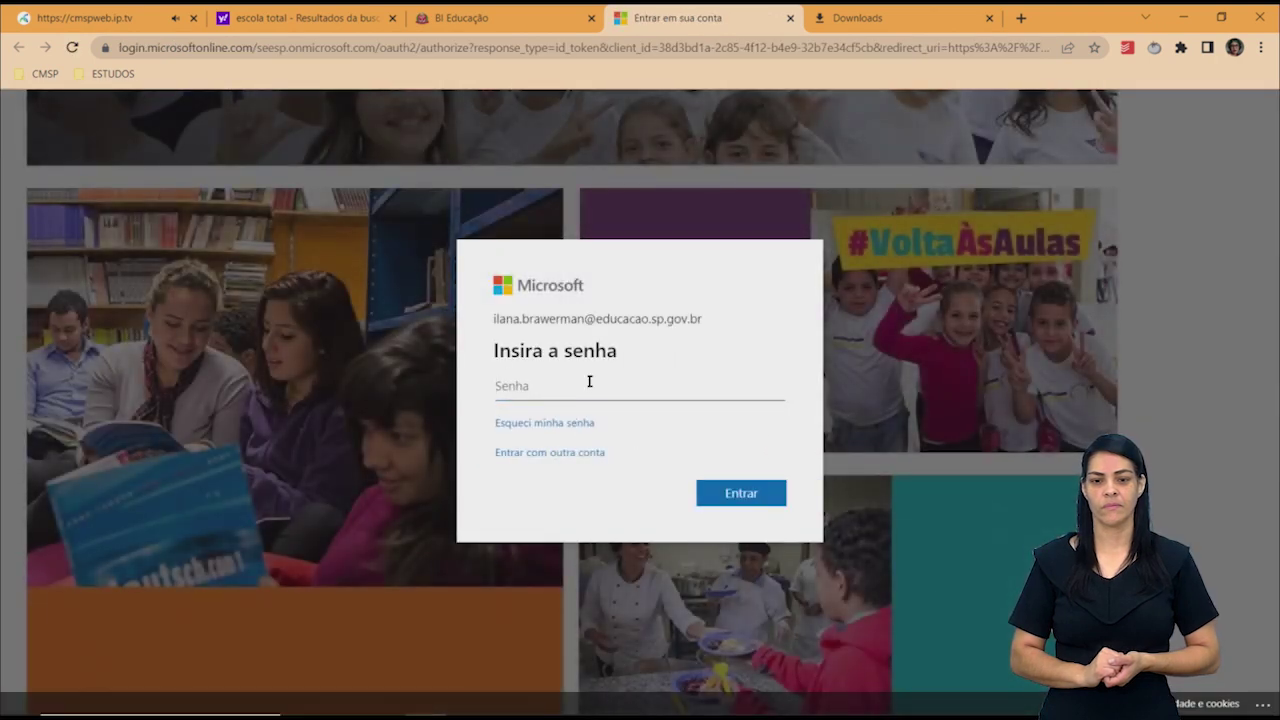
Sign in to the Microsoft account with the account password.
text(••••••)
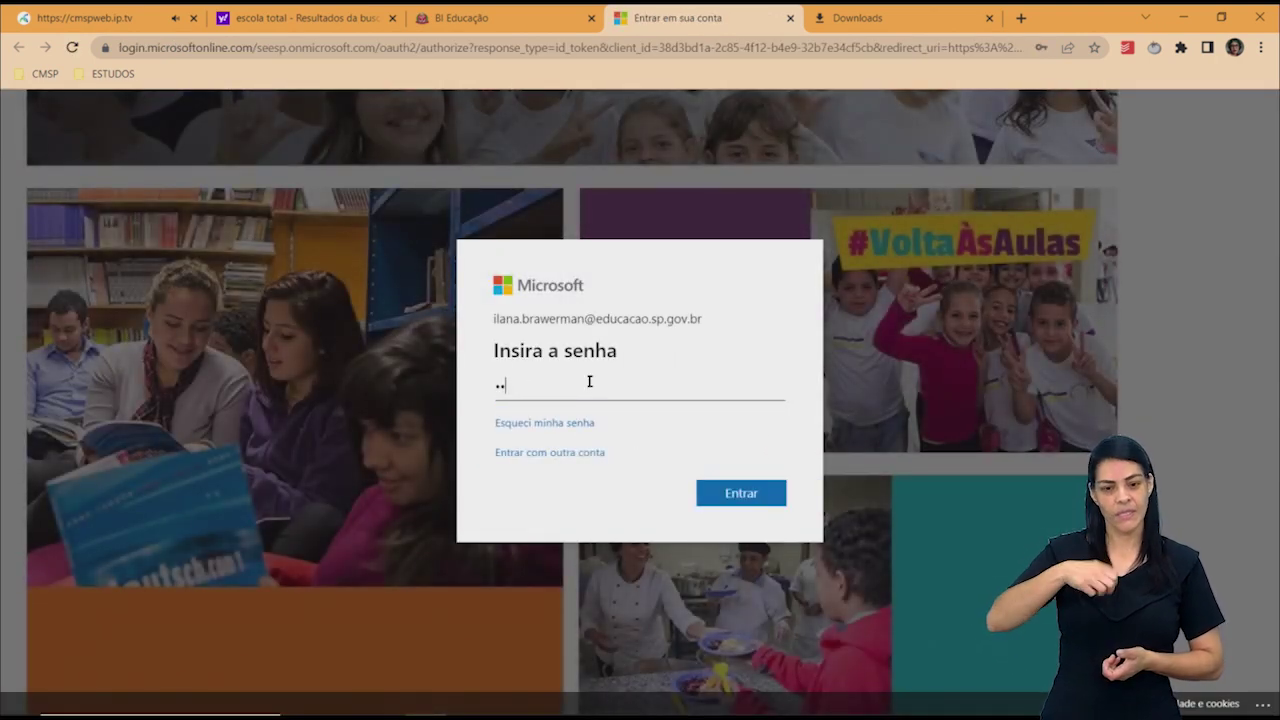
text(•••)
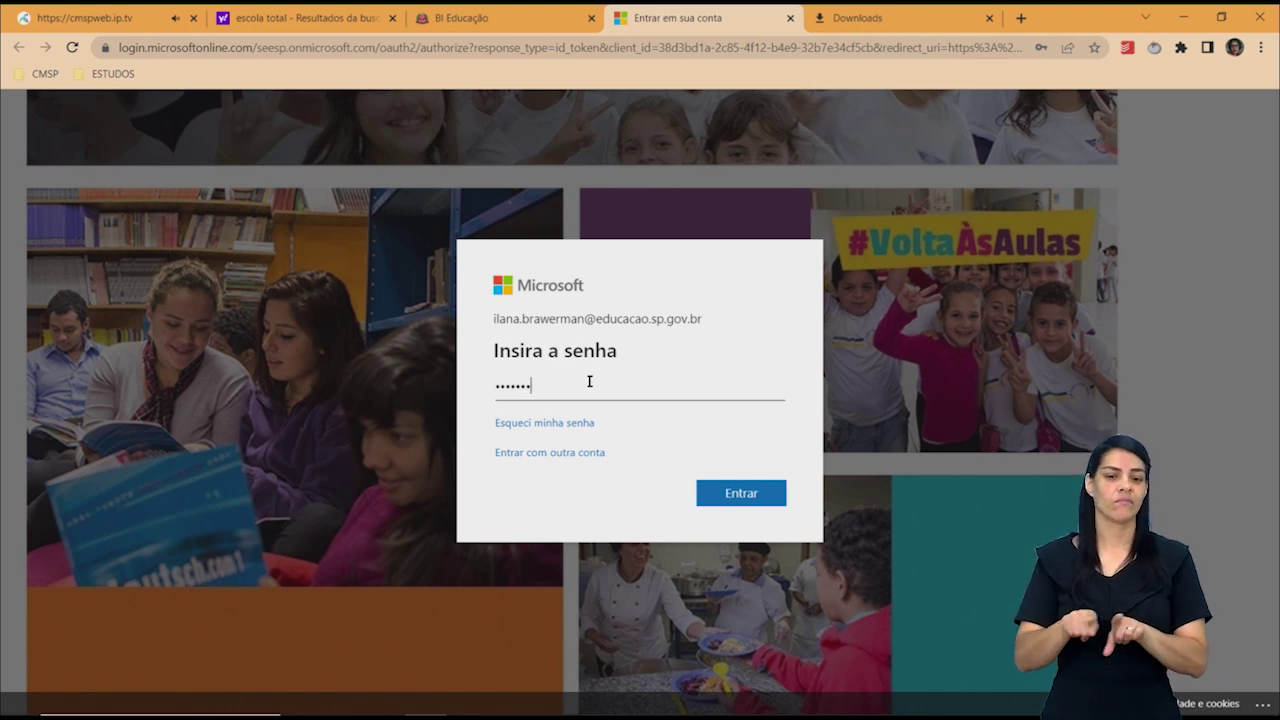
text(••)
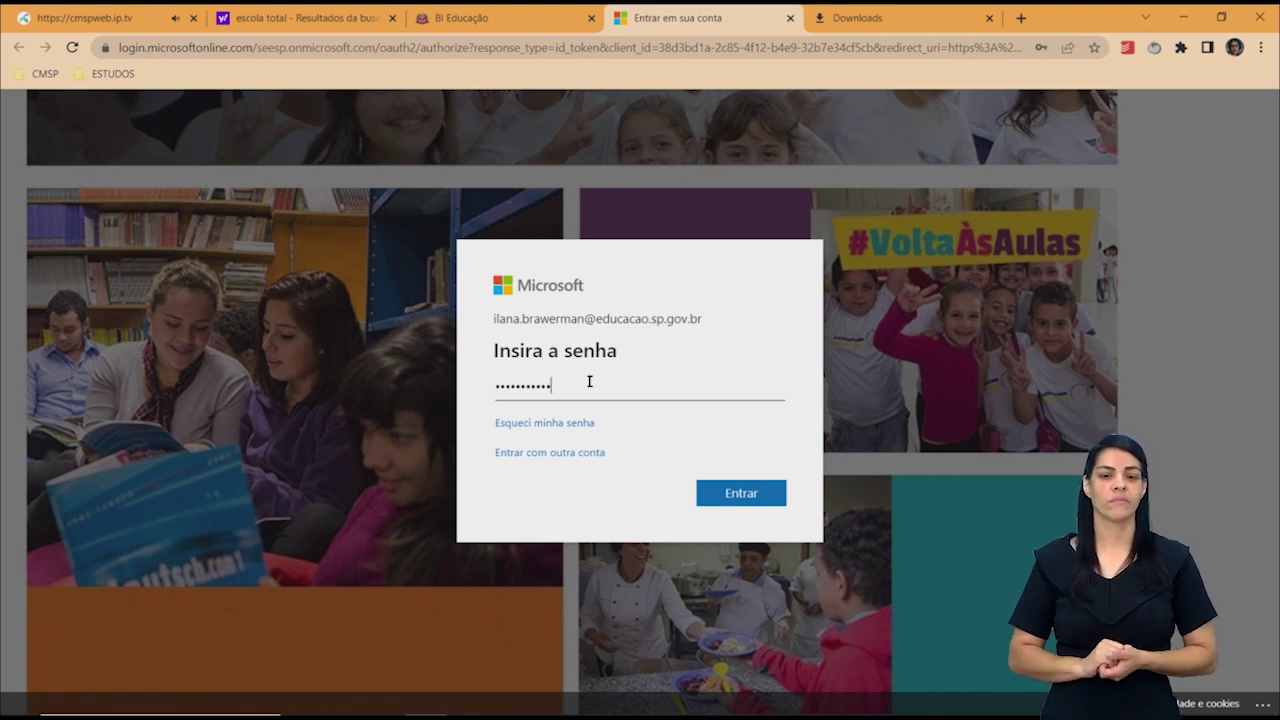
click(731, 497)
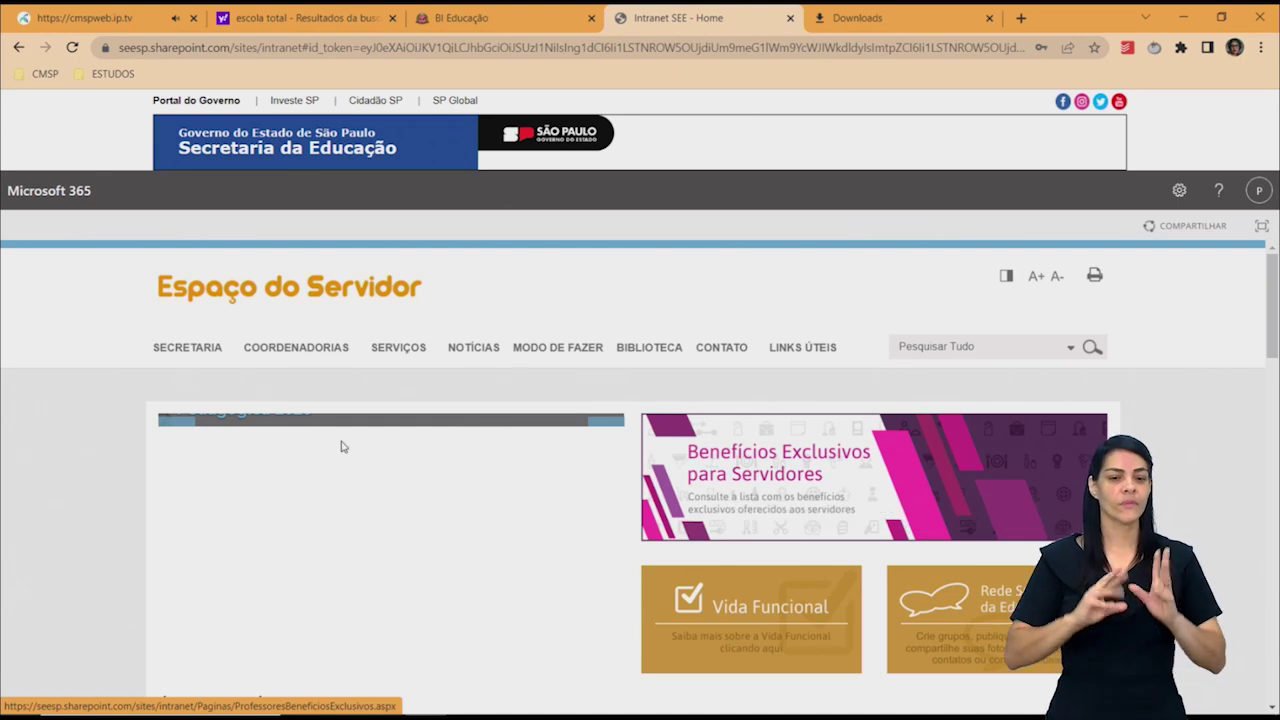
mouse_move(280, 350)
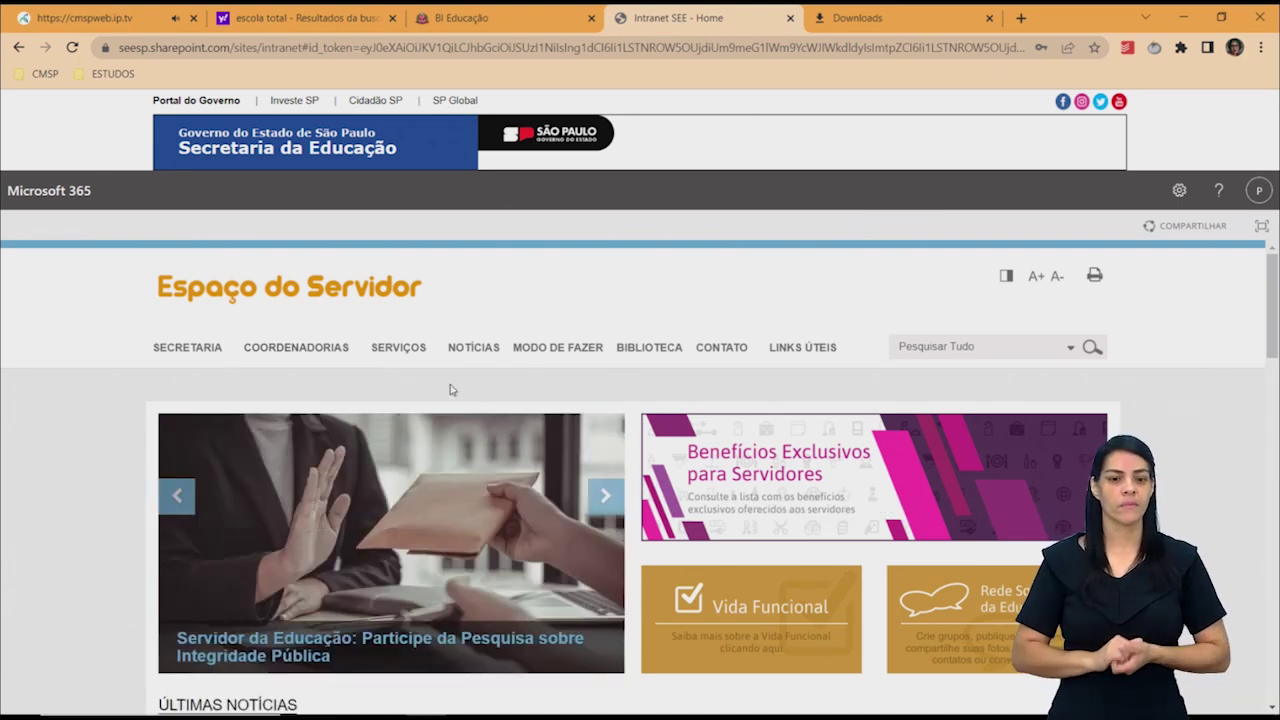
mouse_move(194, 358)
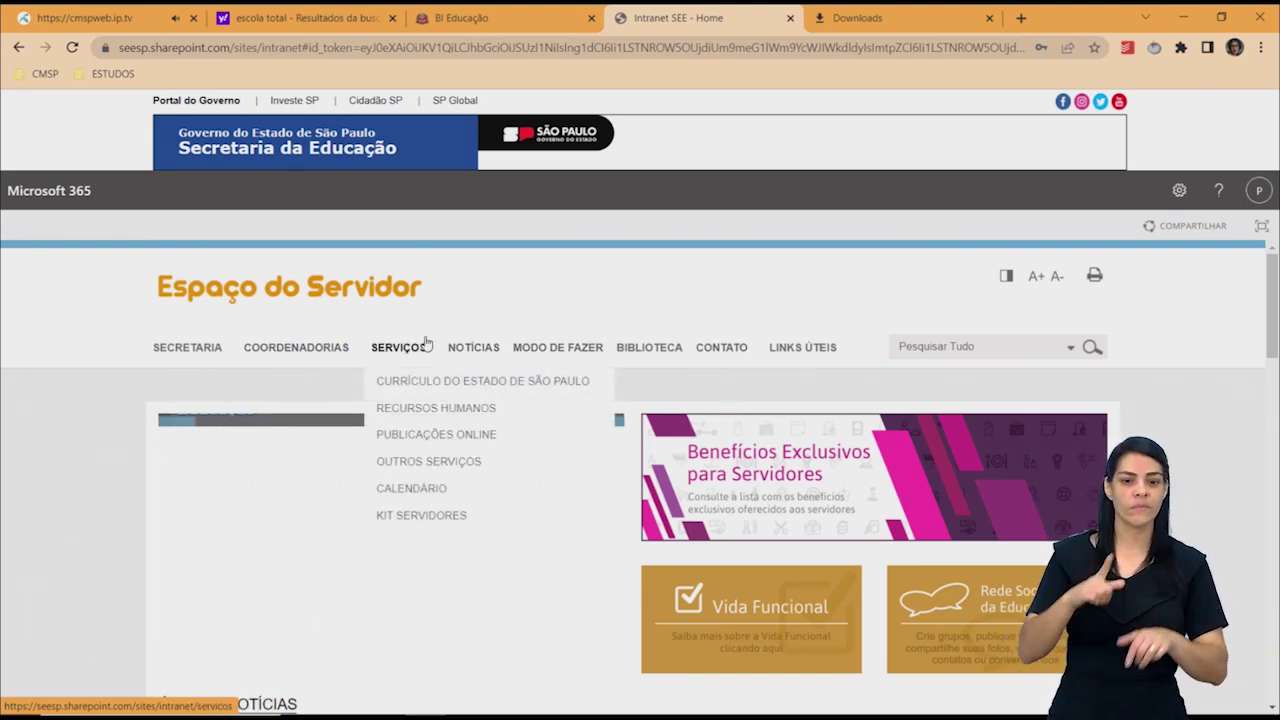
Open the COPED Biblioteca page from the COORDENADORIAS menu.
mouse_move(337, 347)
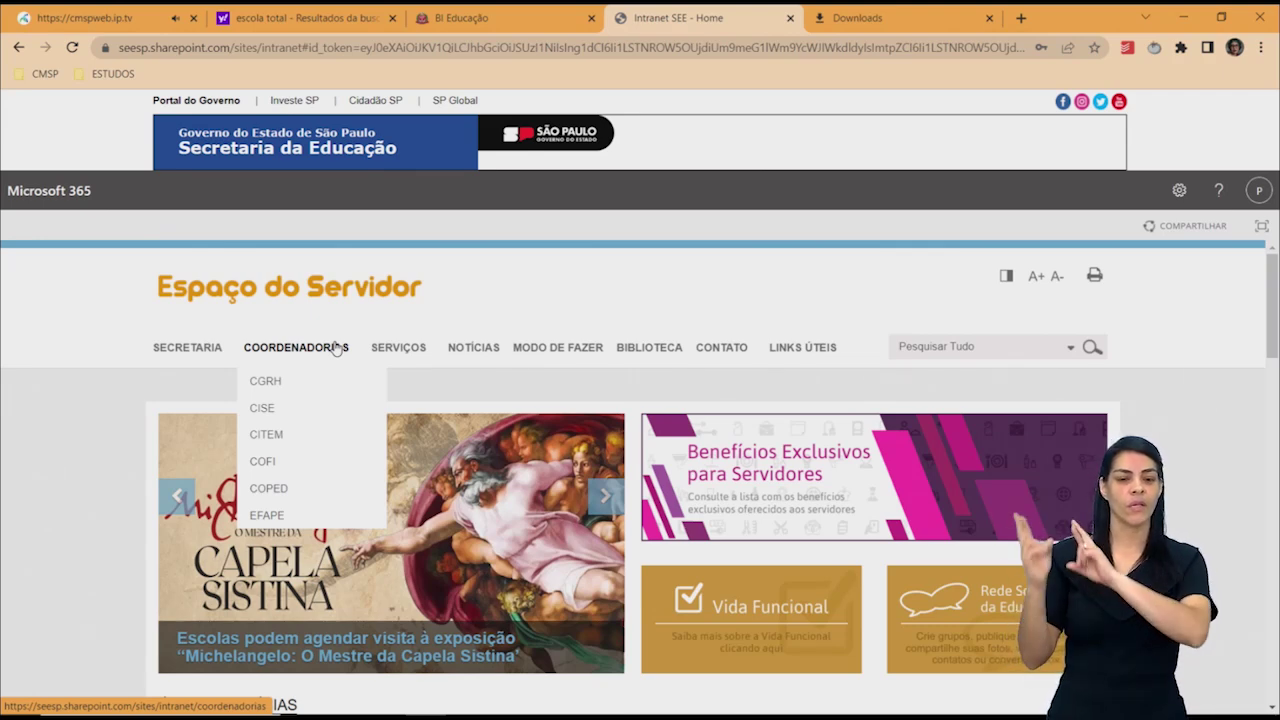
mouse_move(285, 496)
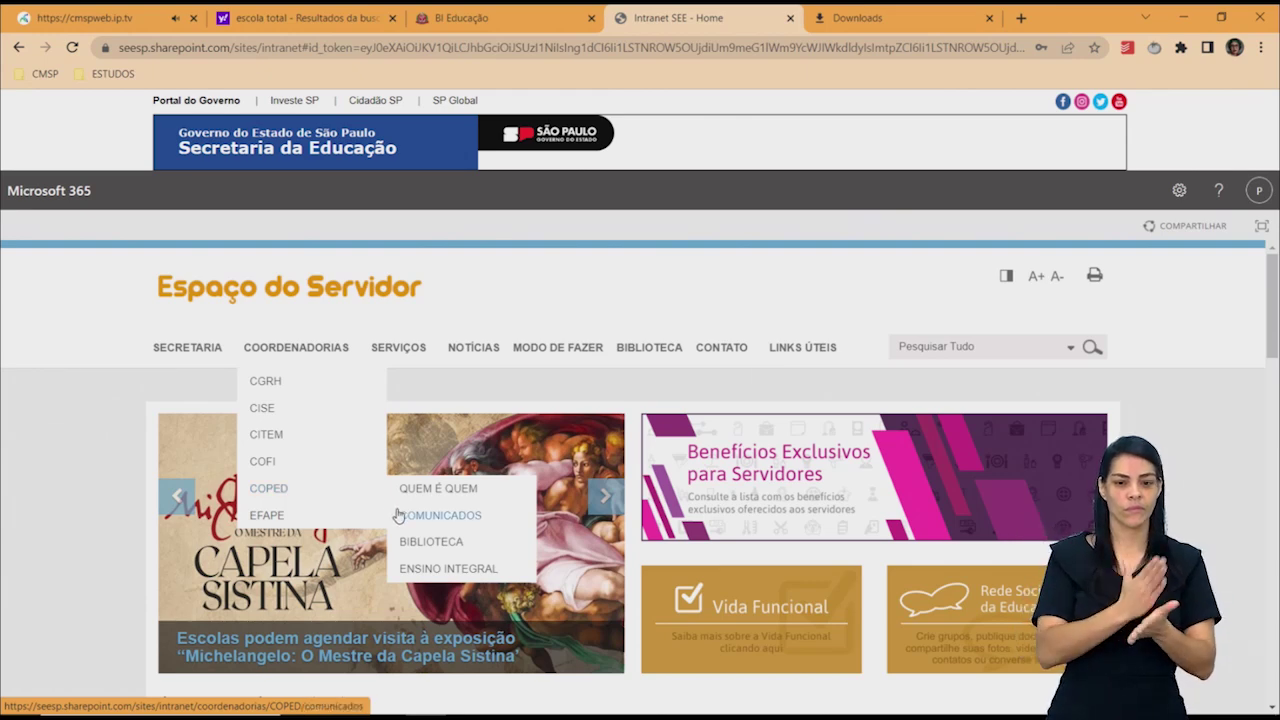
click(432, 545)
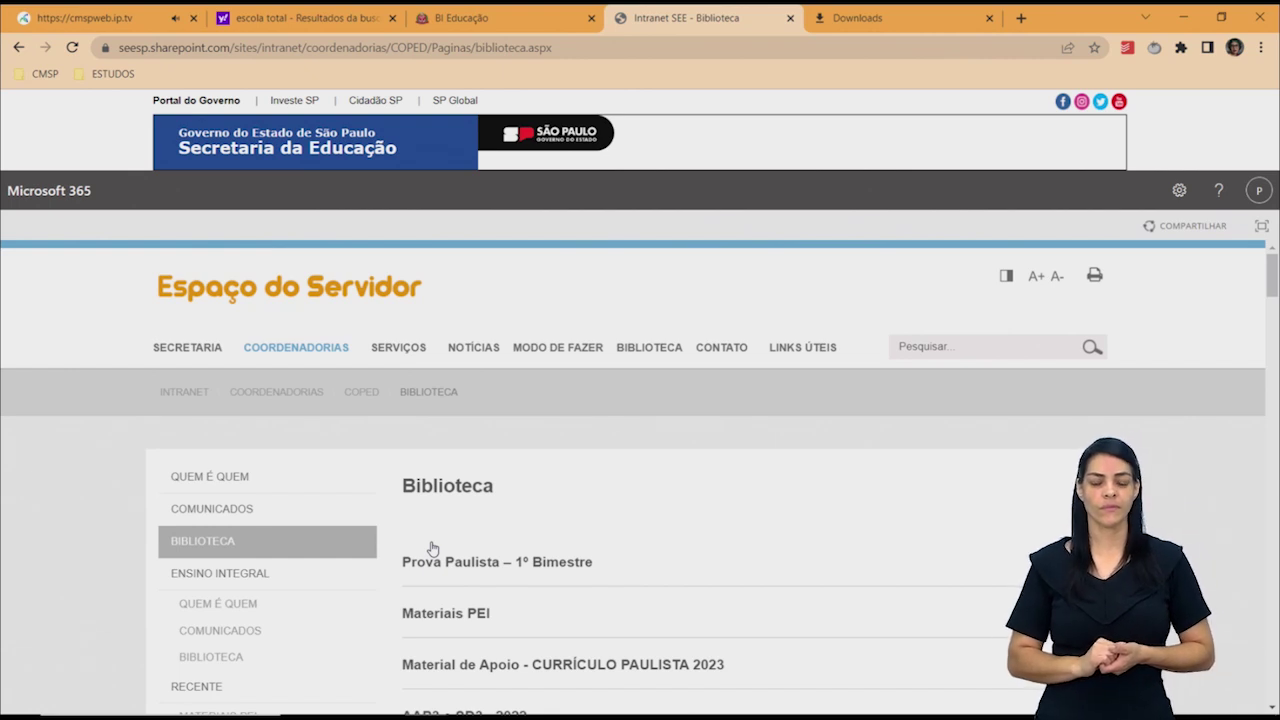
Open the Prova Paulista – 1º Bimestre library and its teacher answer-key folder.
click(555, 572)
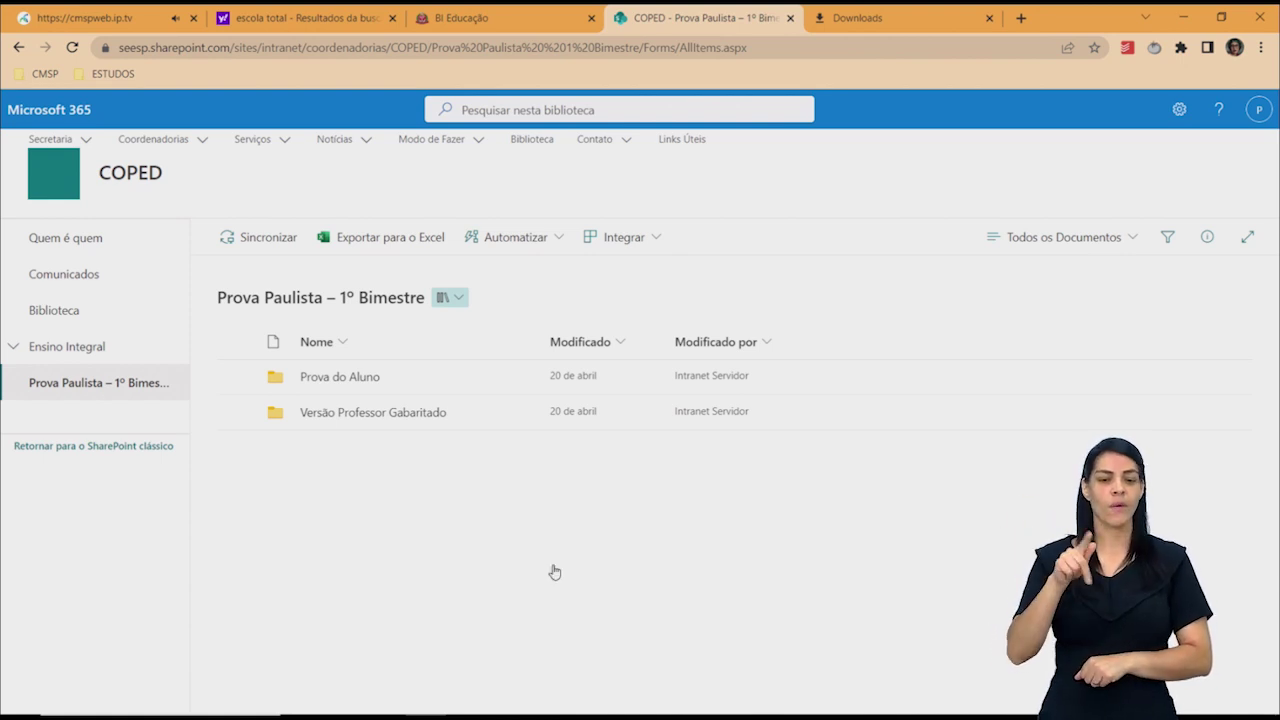
click(363, 413)
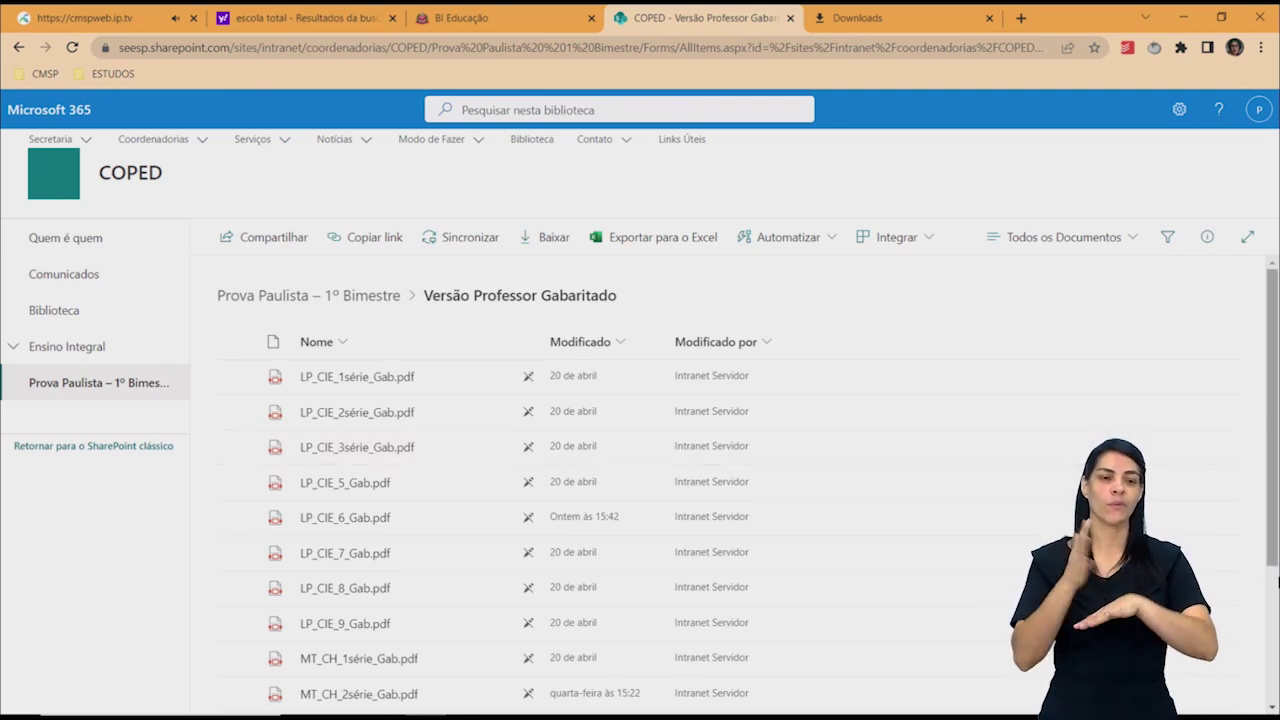
Scroll the Versão Professor Gabaritado list down to MT_GEO_HIS_9_Gab.pdf.
click(1275, 608)
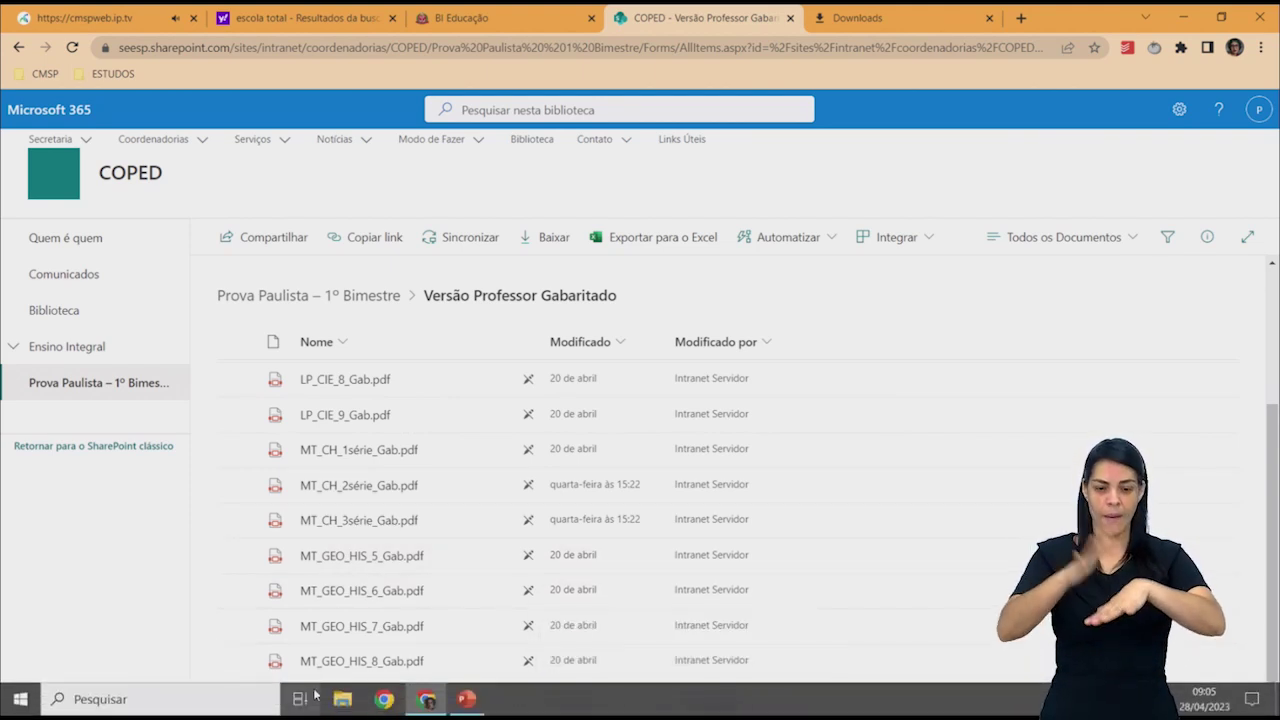
mouse_move(313, 703)
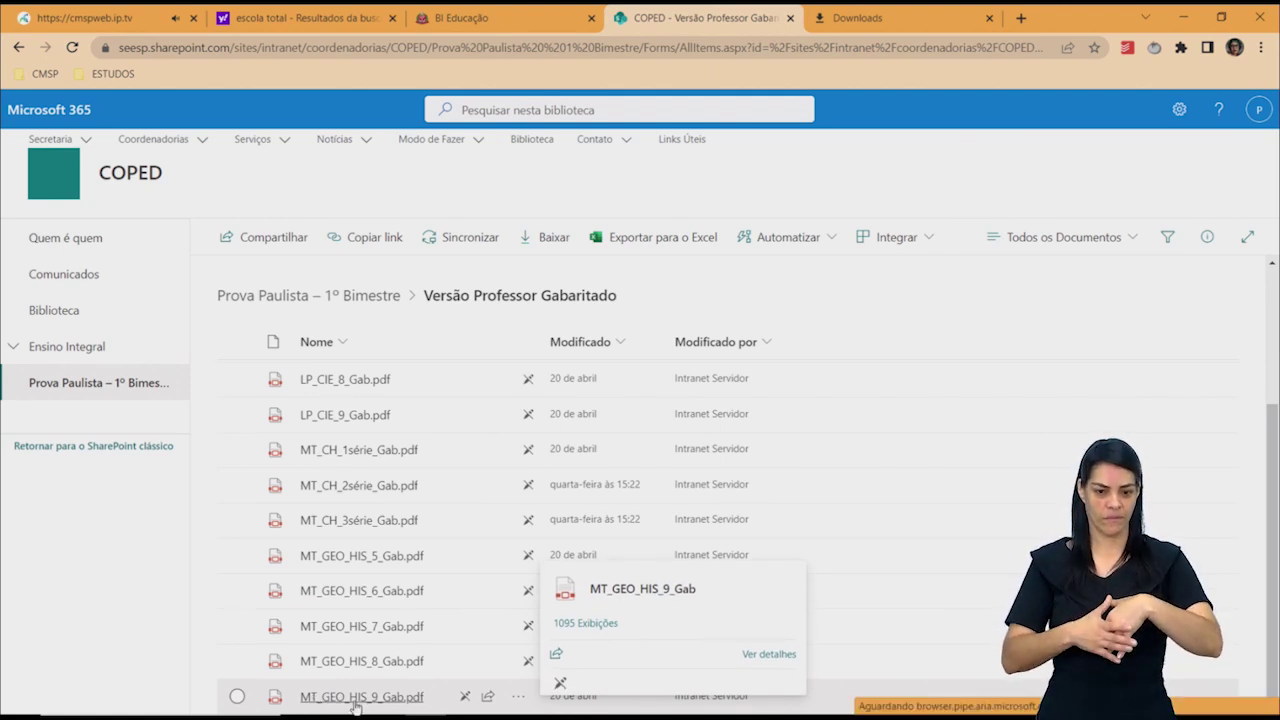
Open MT_GEO_HIS_9_Gab.pdf and set its zoom to 125%.
click(355, 700)
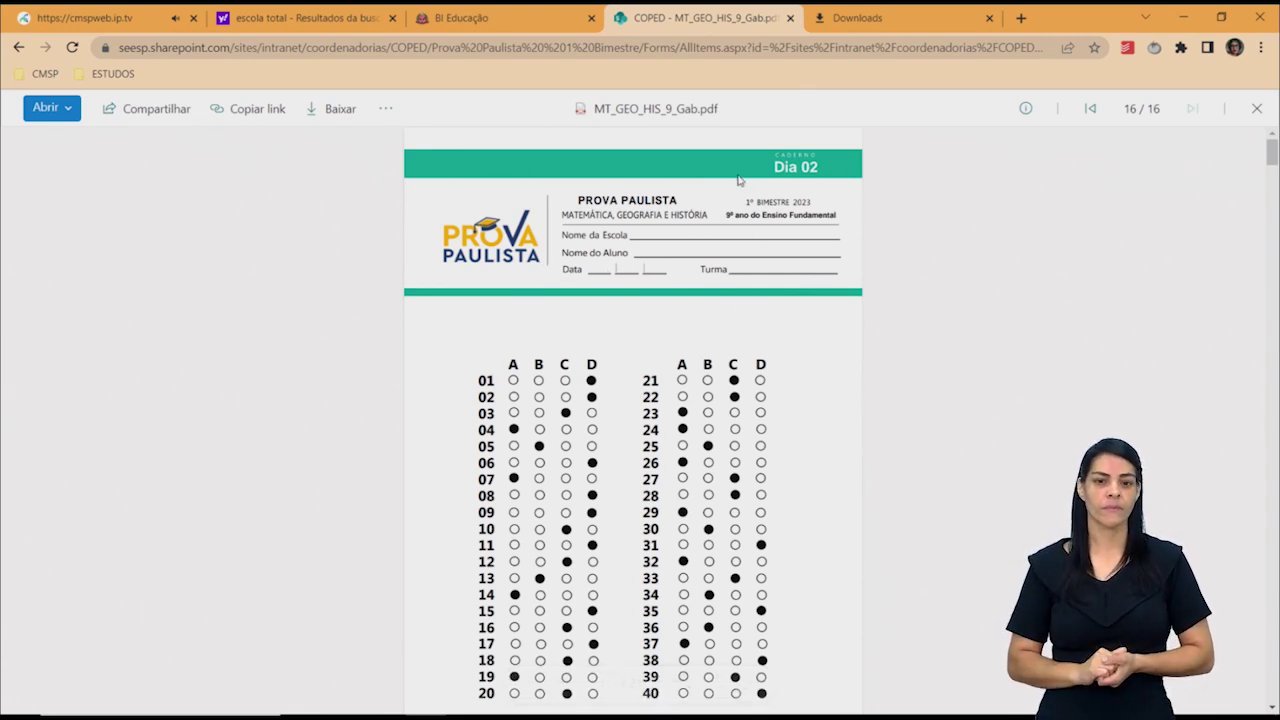
drag(1272, 153, 1272, 168)
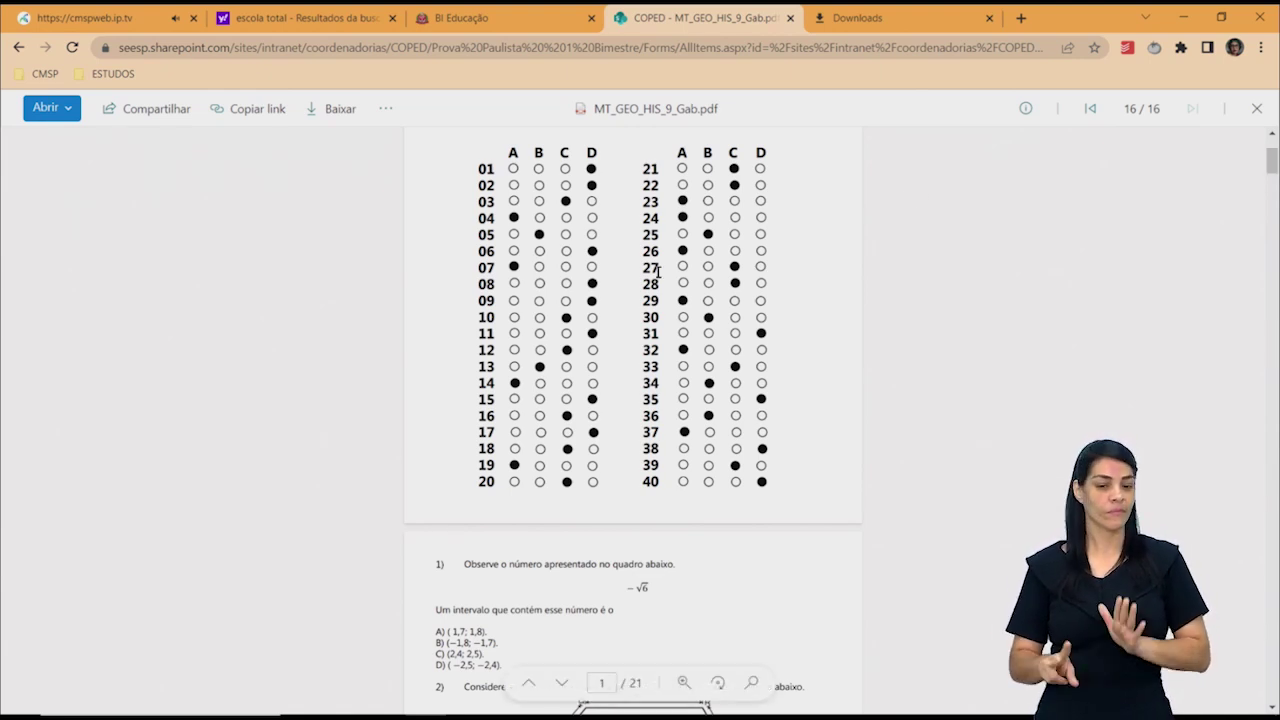
click(686, 684)
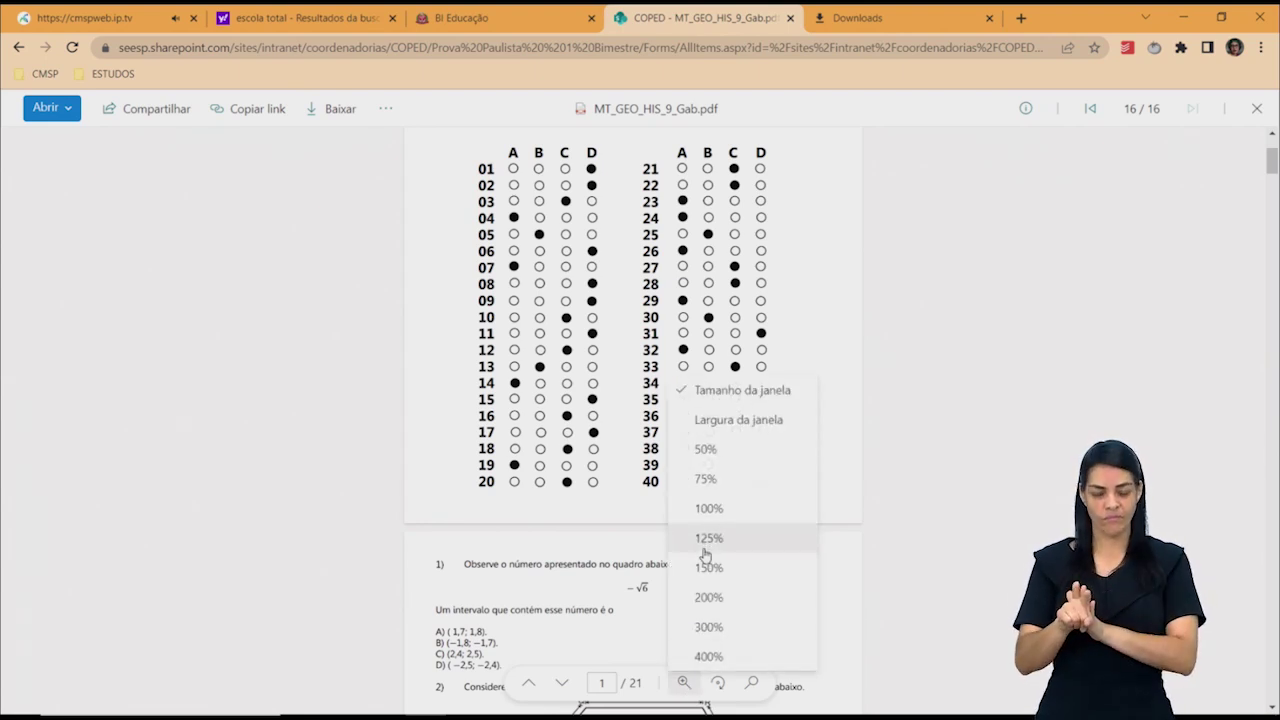
click(706, 546)
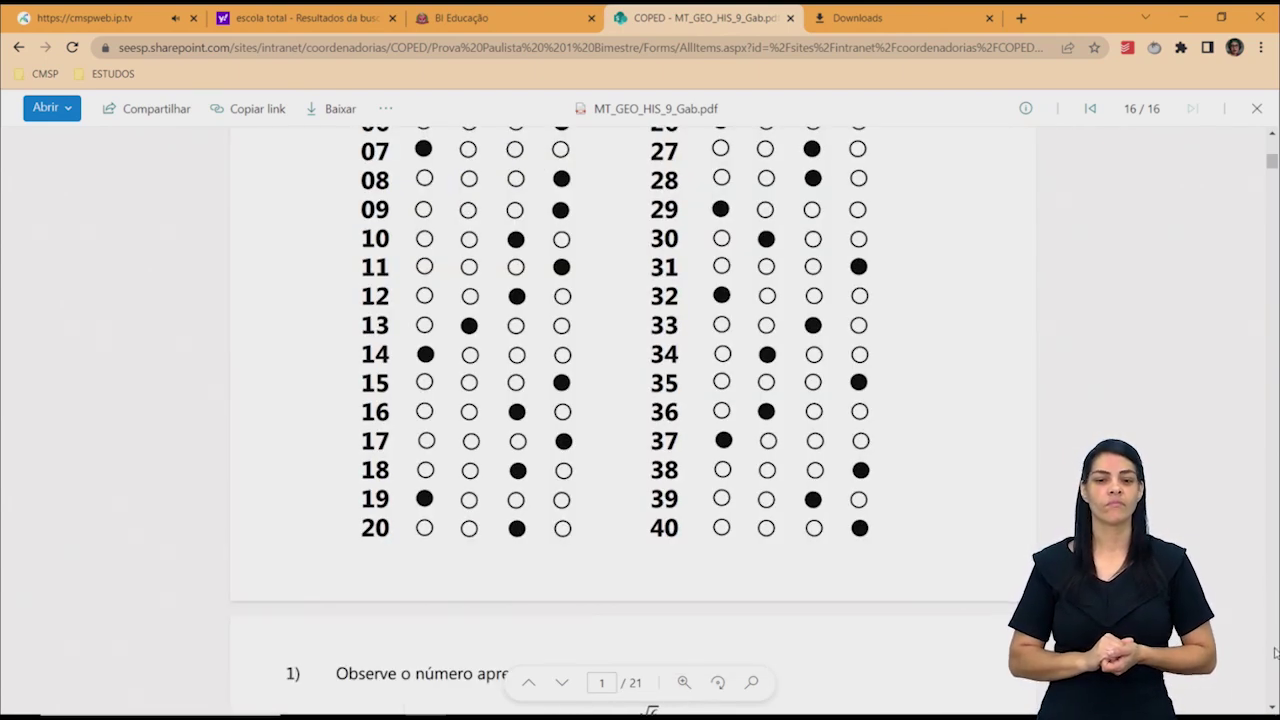
Scroll through the answer-key questions, then close the PDF preview.
click(1272, 707)
drag(1272, 707, 1272, 707)
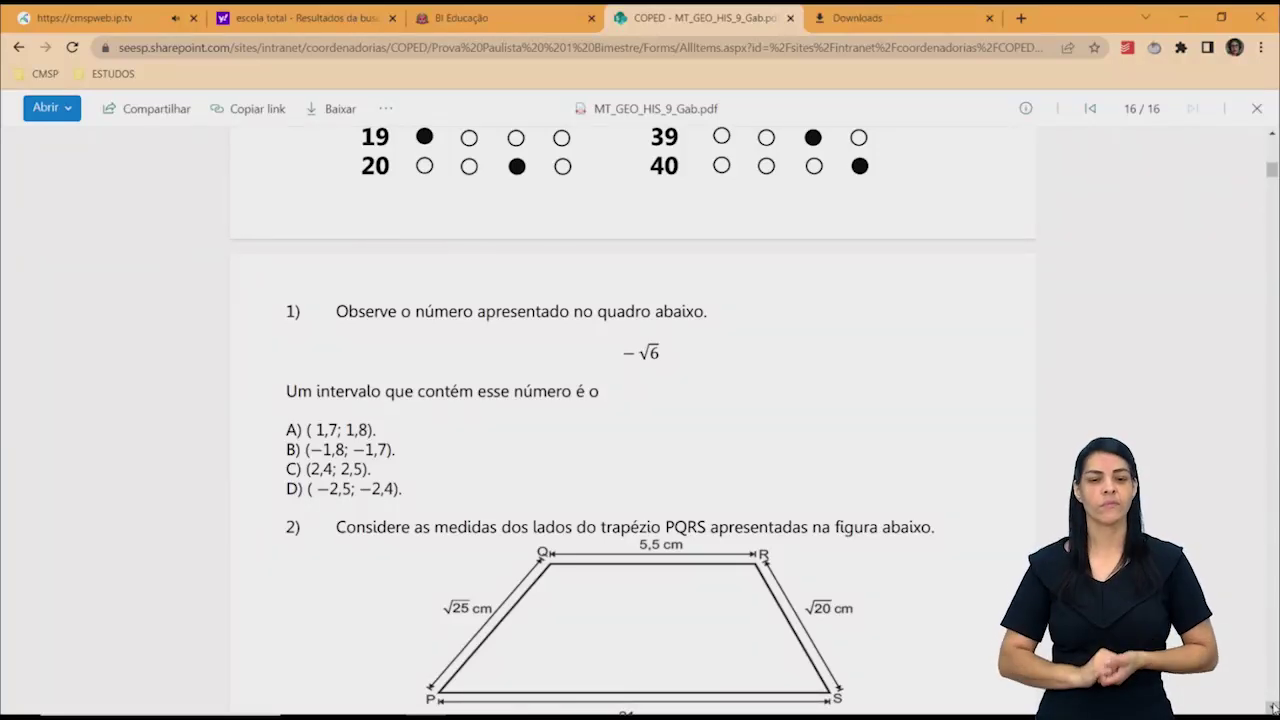
drag(1272, 707, 1272, 707)
drag(1274, 654, 1274, 654)
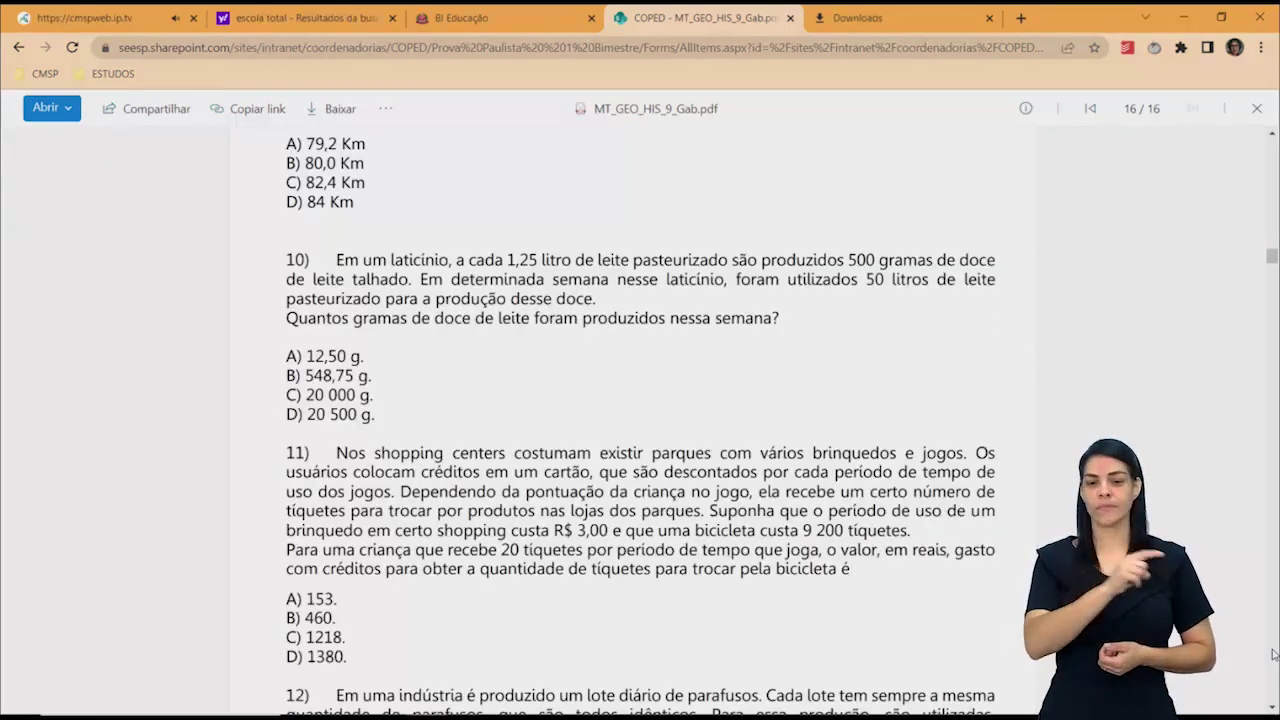
click(1277, 160)
drag(1277, 160, 1276, 141)
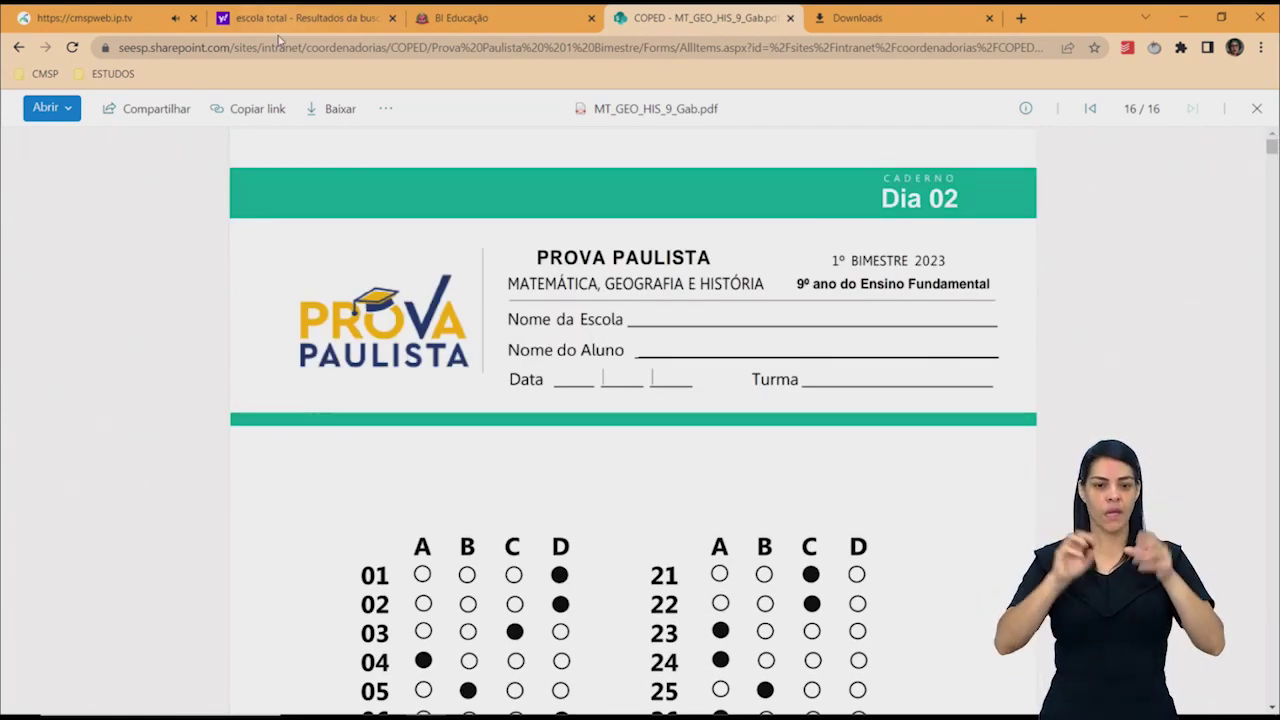
click(16, 48)
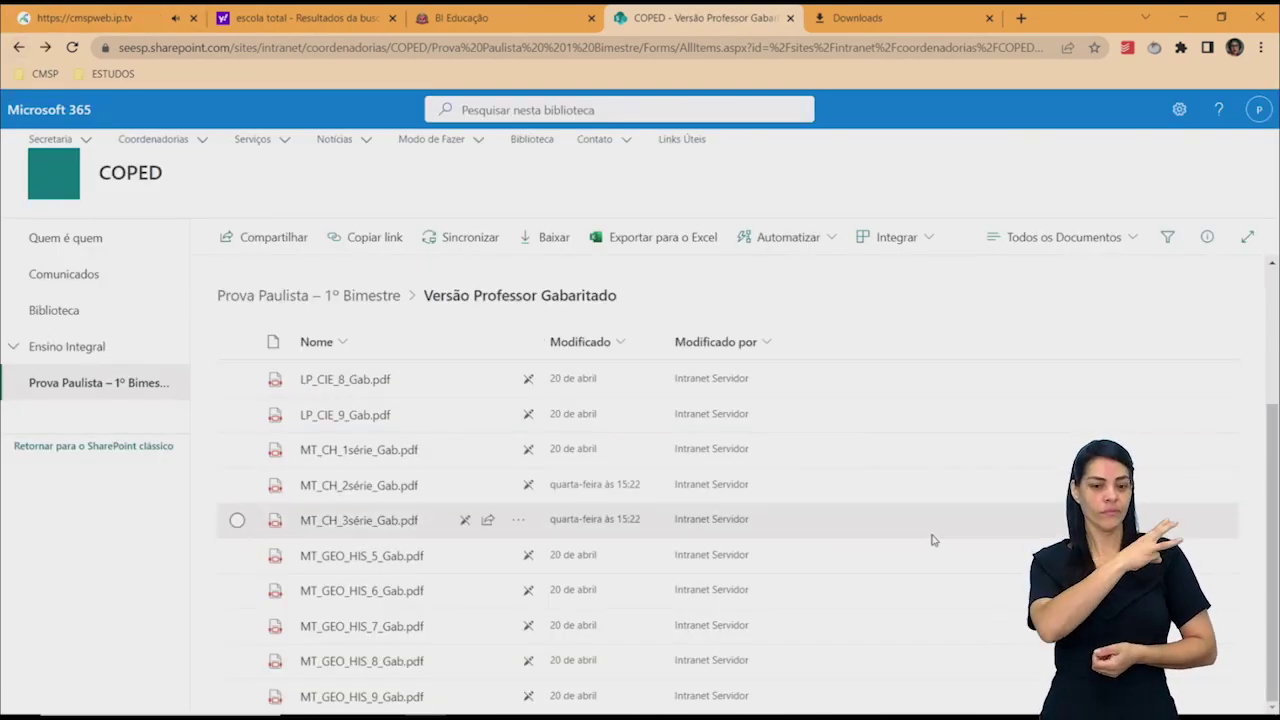
Scroll the file list back to the top and switch to the browser's Downloads page.
scroll(1273, 375, up, 1)
scroll(1273, 370, up, 3)
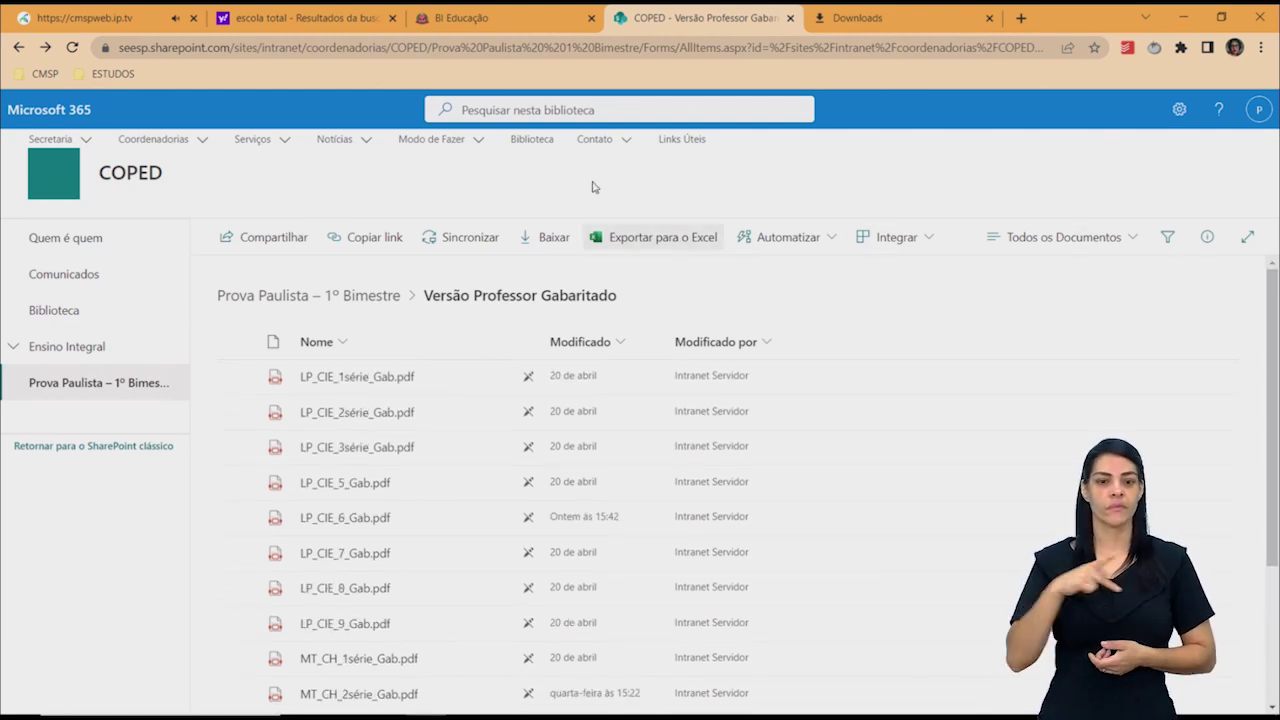
mouse_move(533, 25)
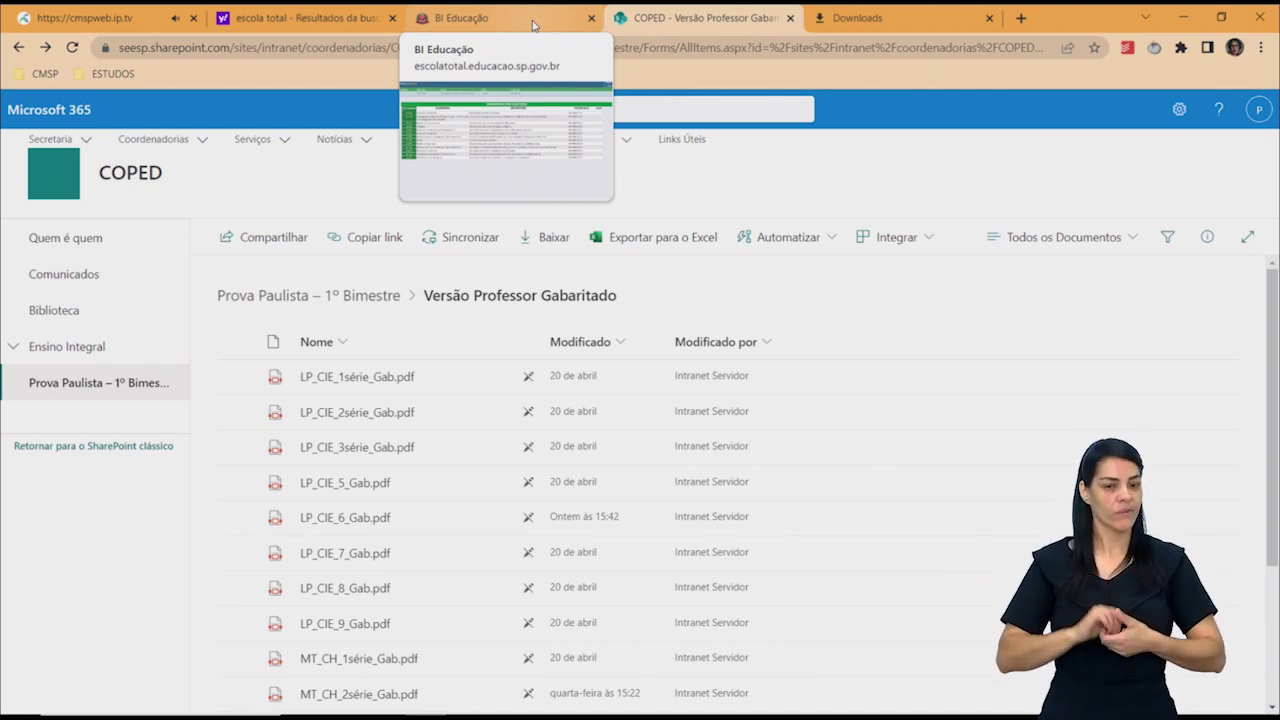
click(906, 10)
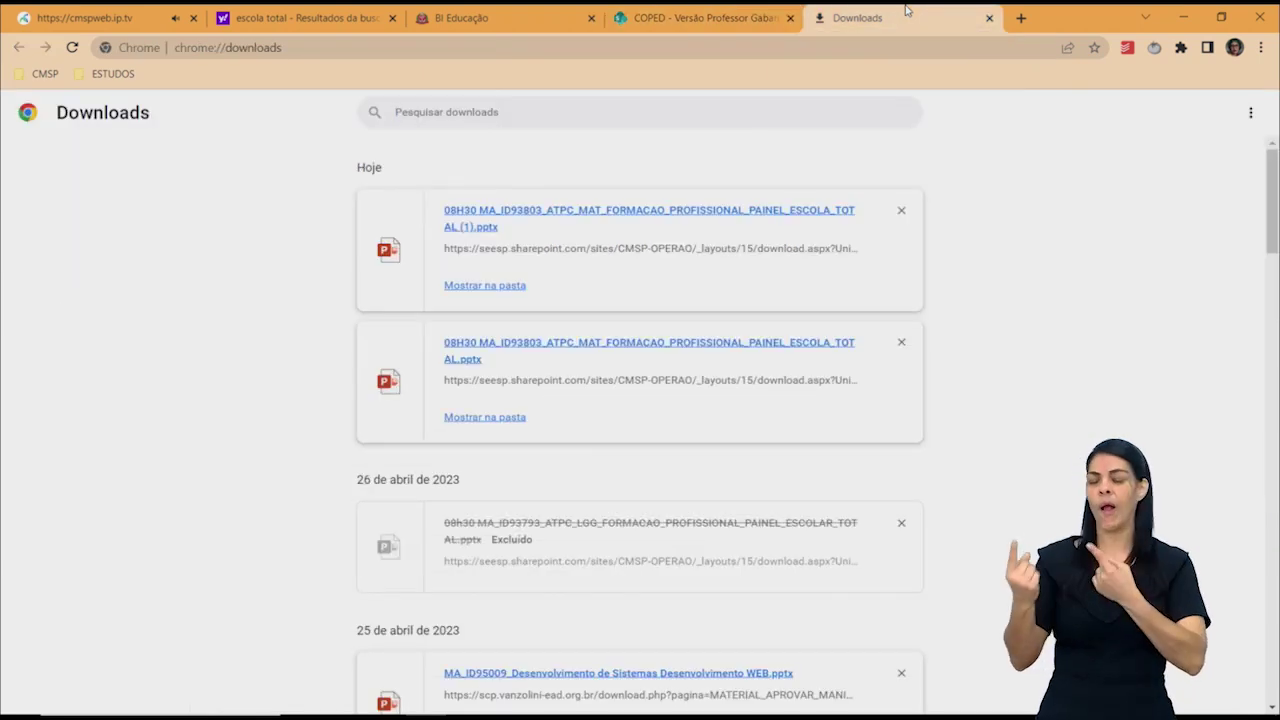
Switch to the COPED library tab, then to the BI Educação dashboard tab.
click(695, 10)
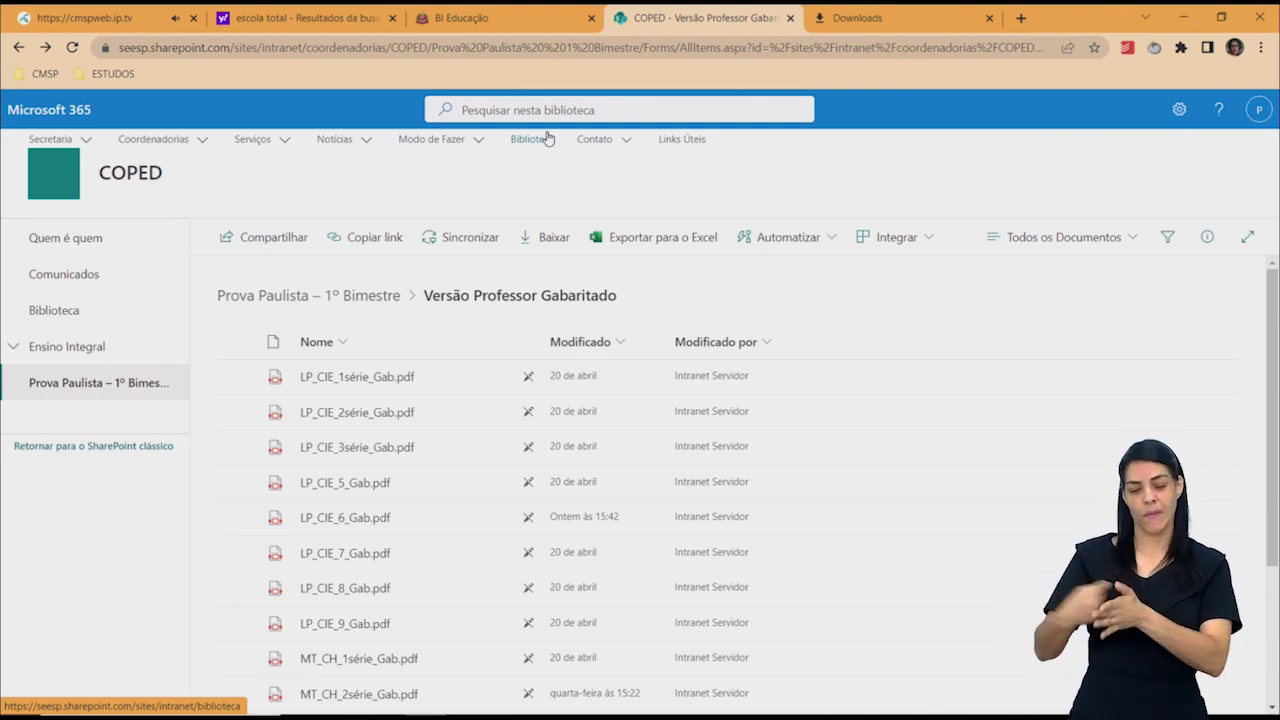
click(459, 12)
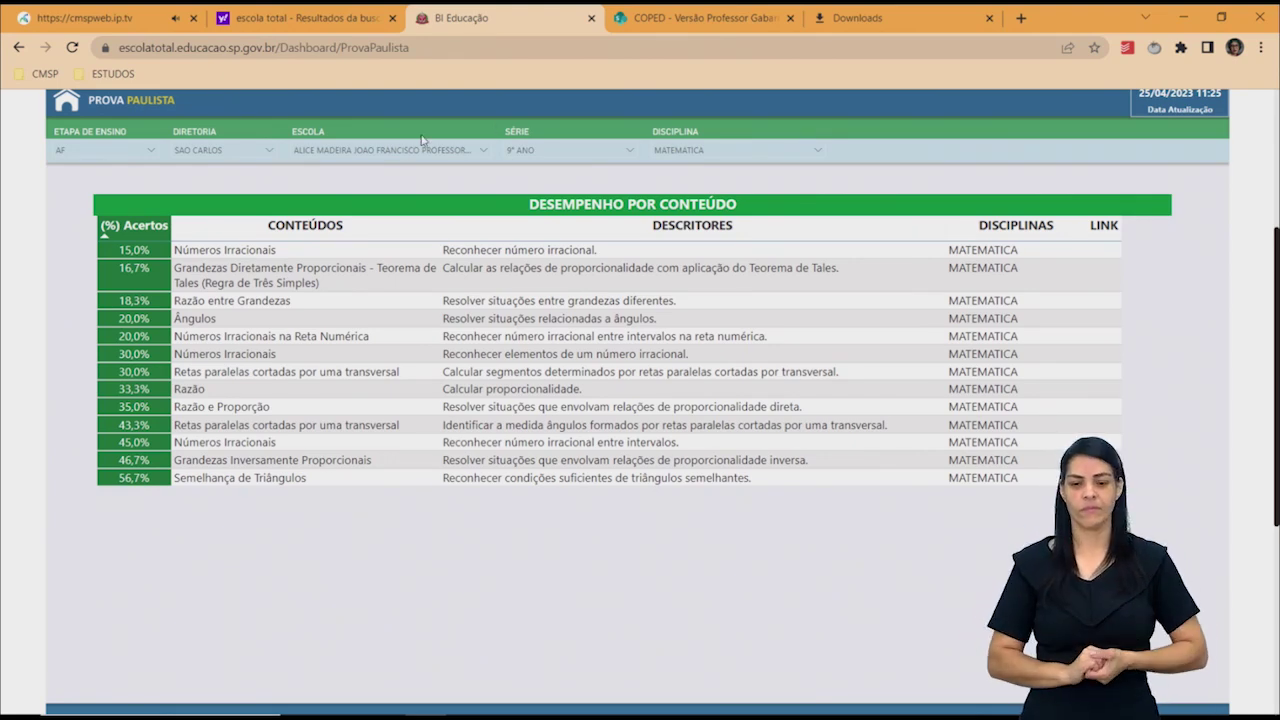
Return to the COPED tab and reopen MT_GEO_HIS_9_Gab.pdf from the file list.
click(674, 14)
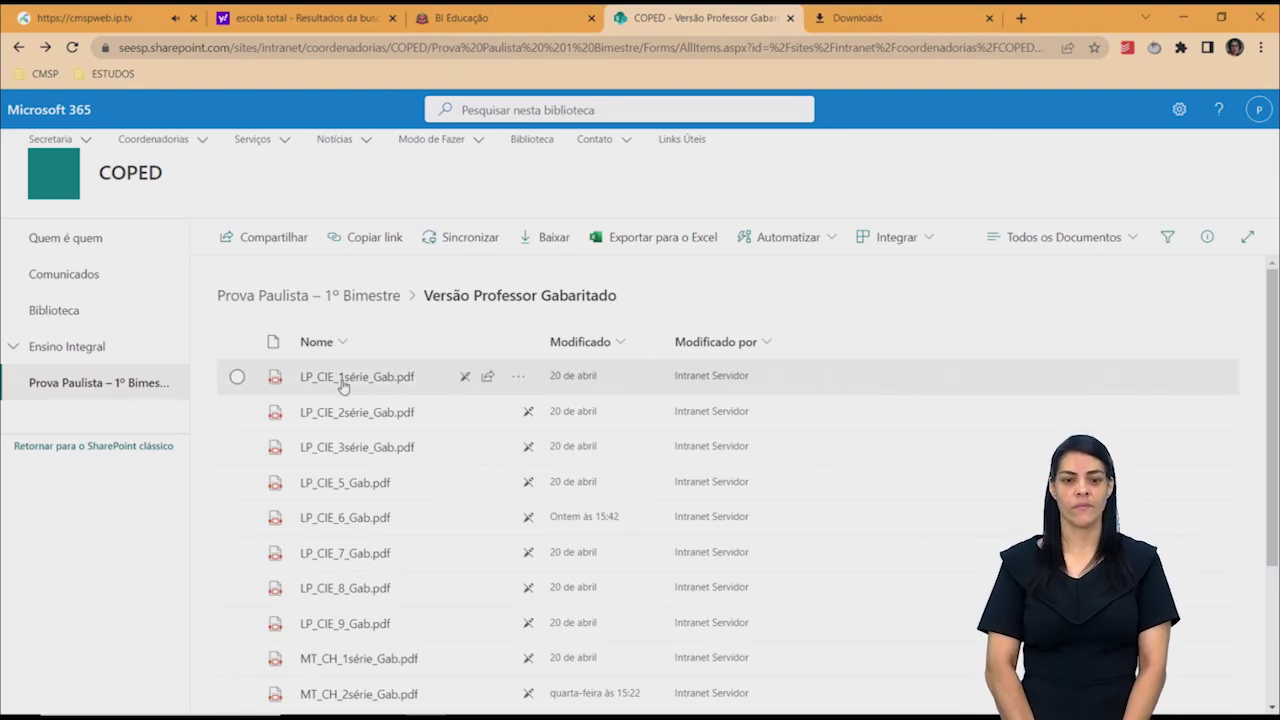
scroll(1266, 620, down, 3)
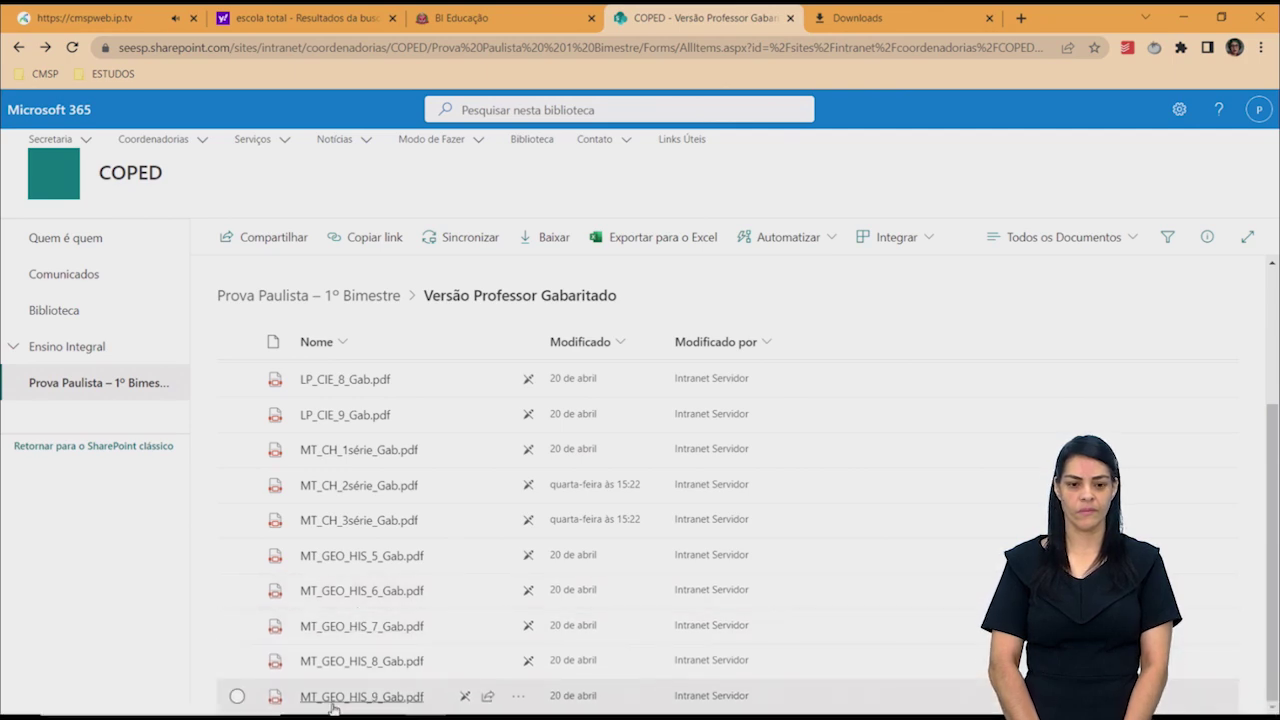
click(337, 697)
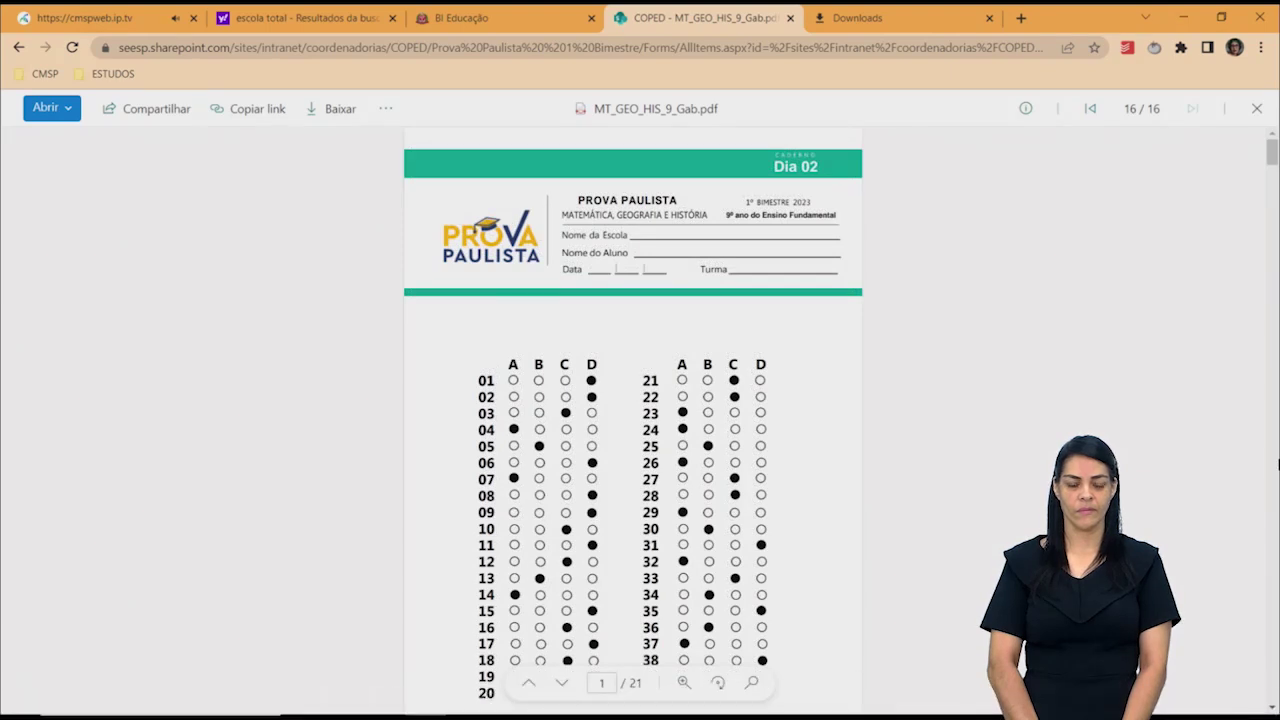
Scroll to page 2 and set the PDF zoom to 150%.
scroll(1273, 475, down, 5)
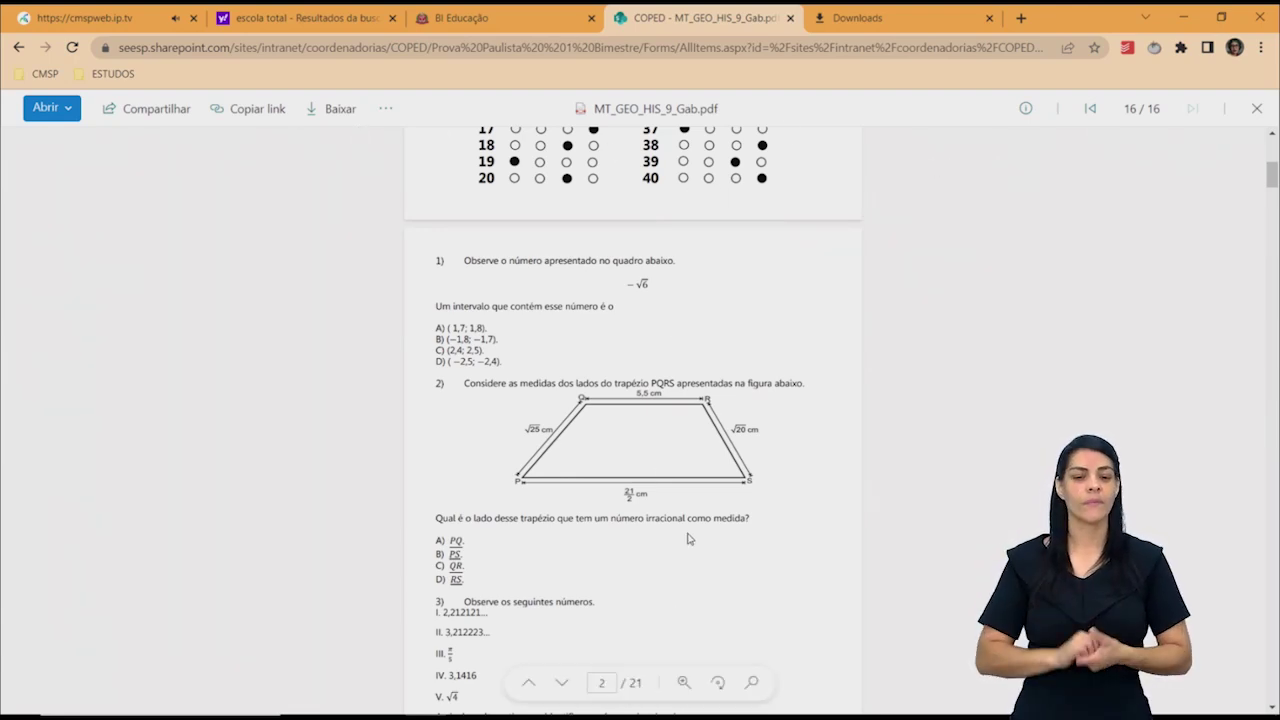
click(688, 690)
click(688, 690)
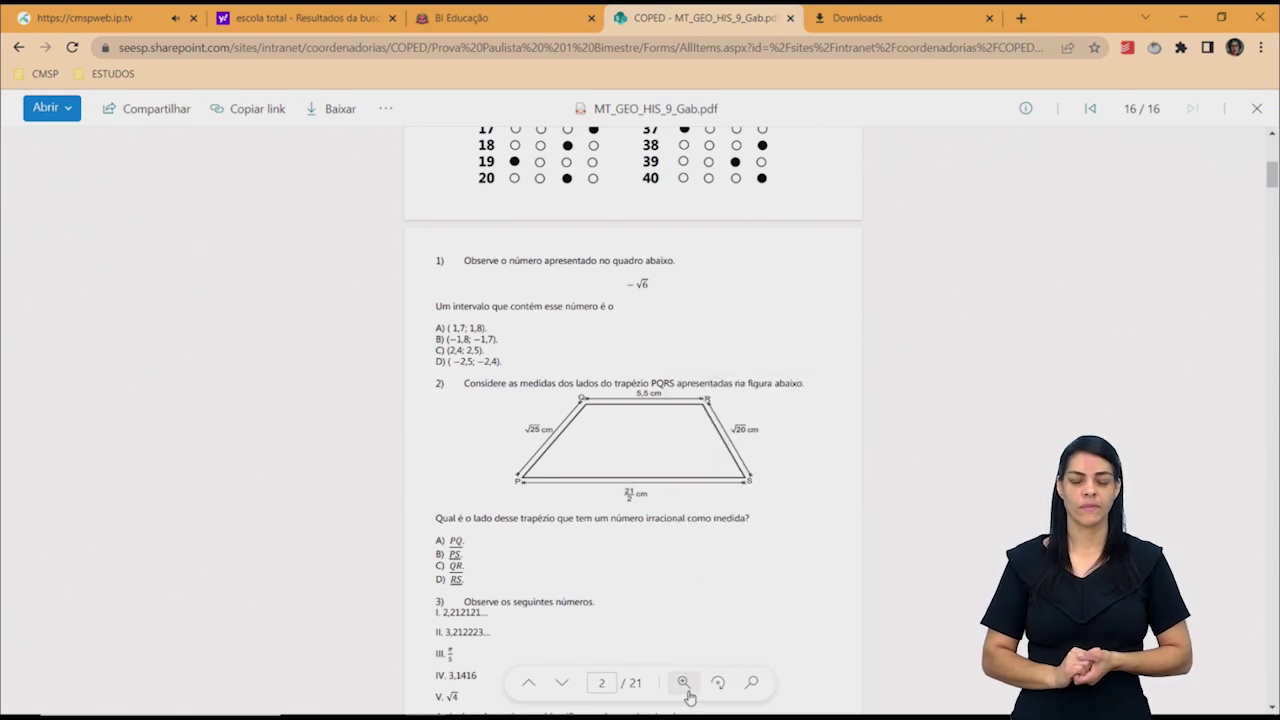
click(686, 688)
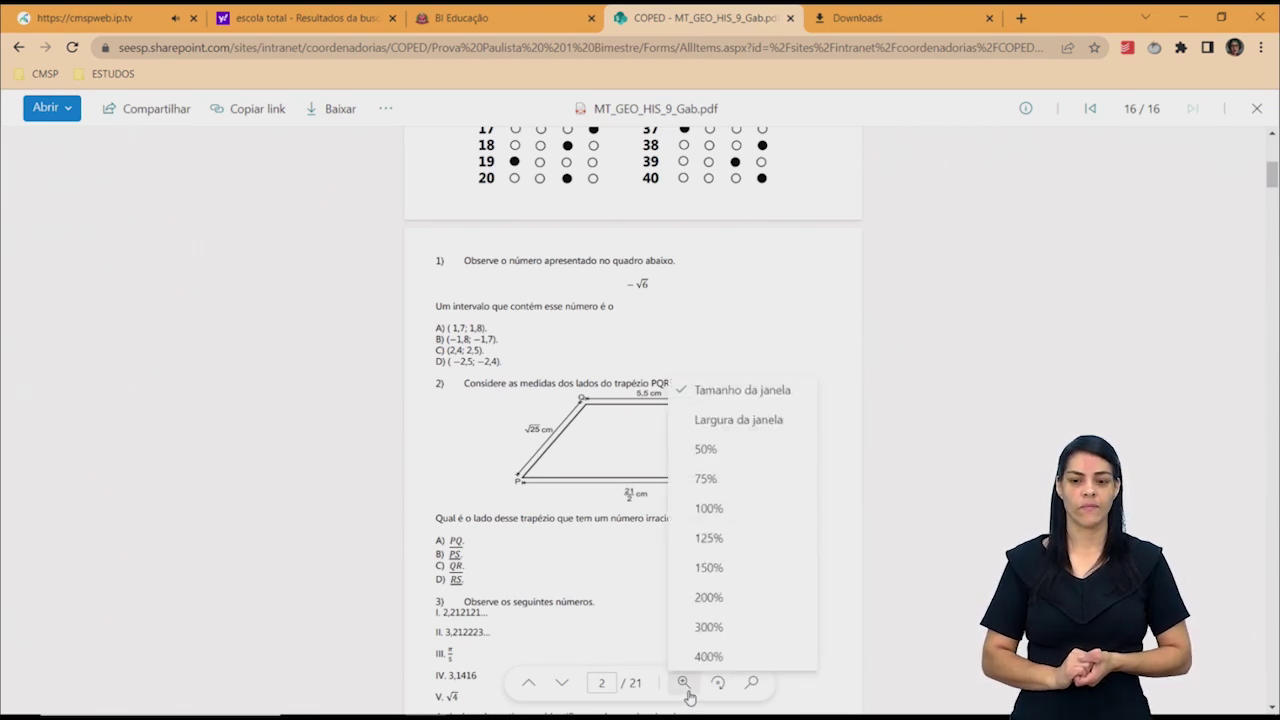
click(737, 563)
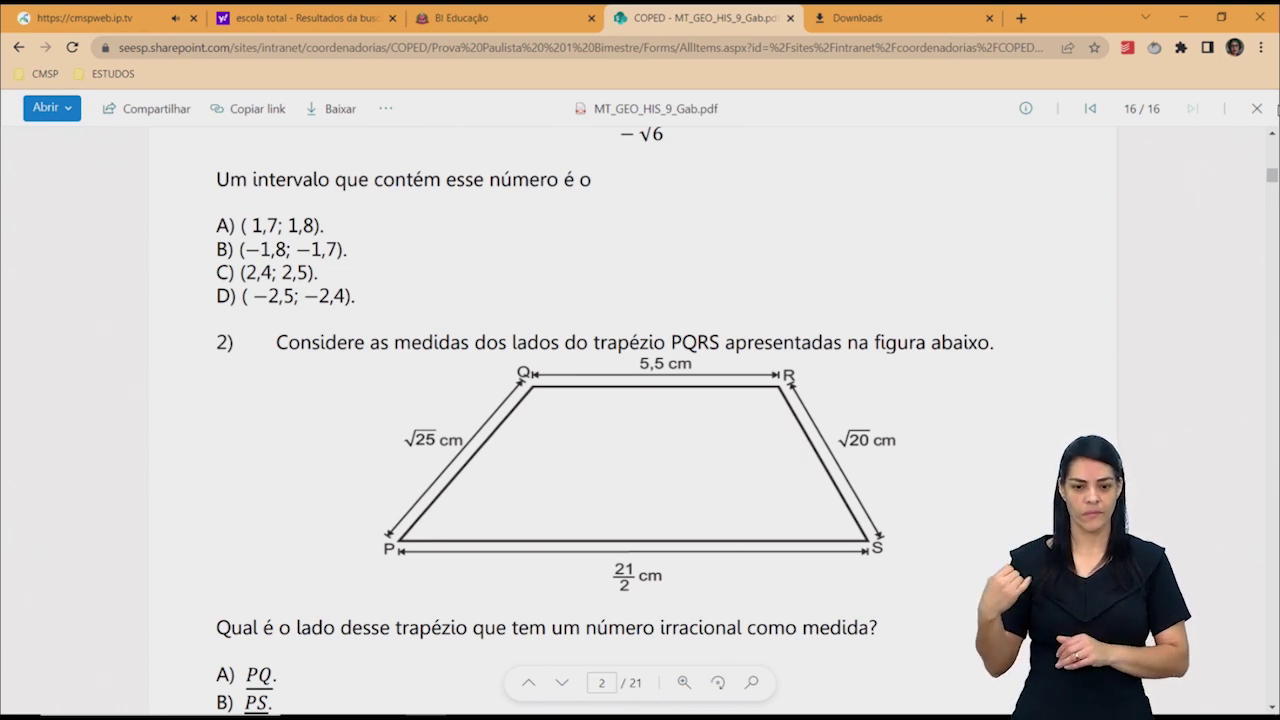
Scroll through questions 1–4, including the PQRS trapezoid and irrational-number items.
click(1273, 135)
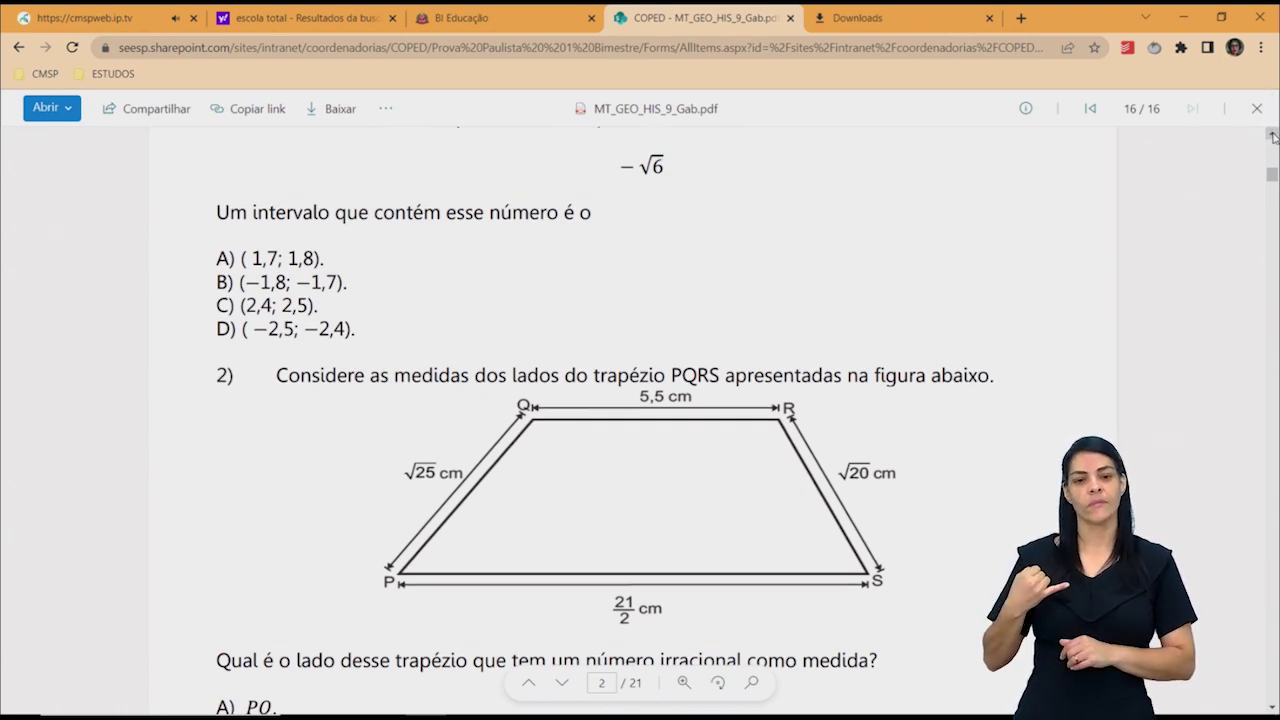
click(1273, 135)
click(1273, 135)
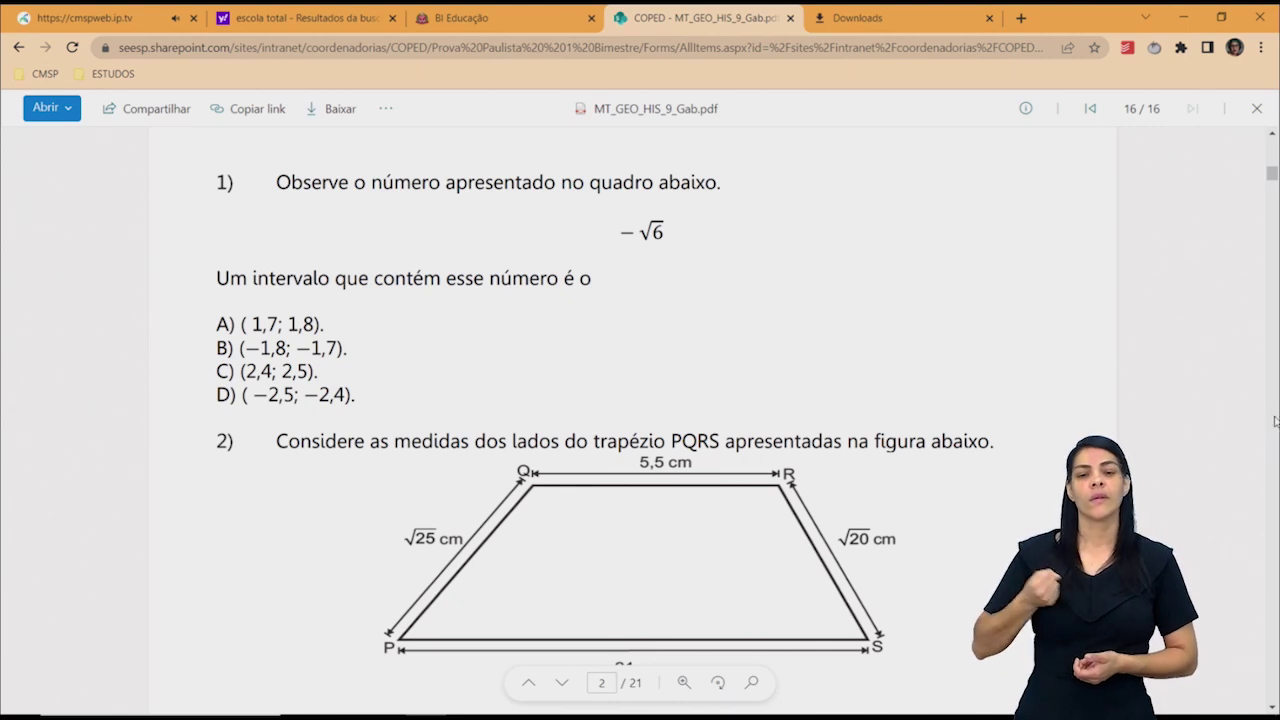
scroll(1277, 441, down, 10)
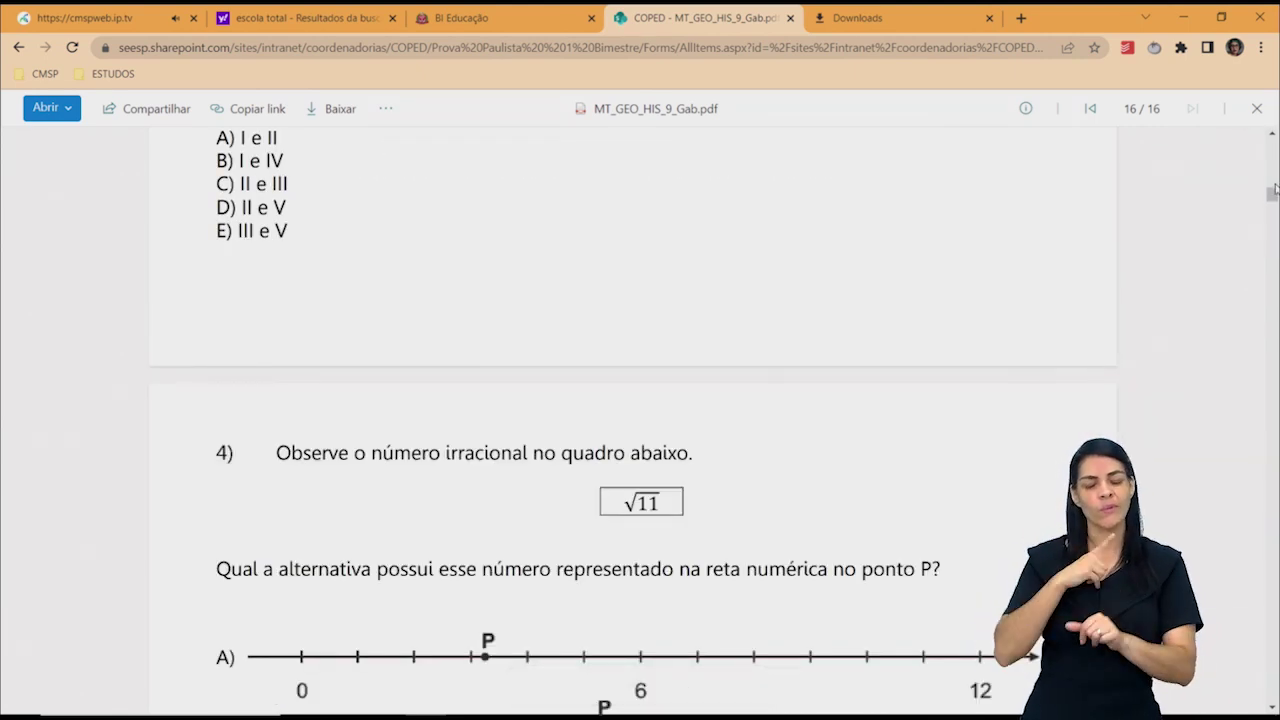
scroll(1275, 188, up, 5)
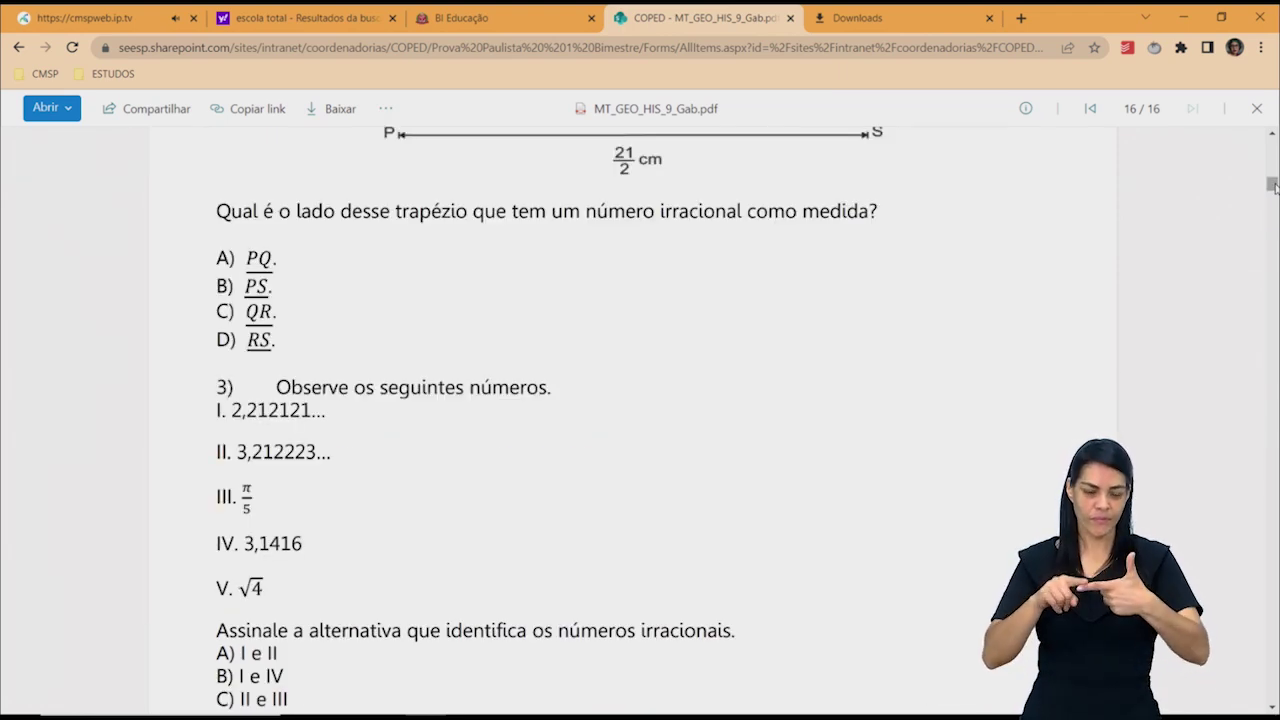